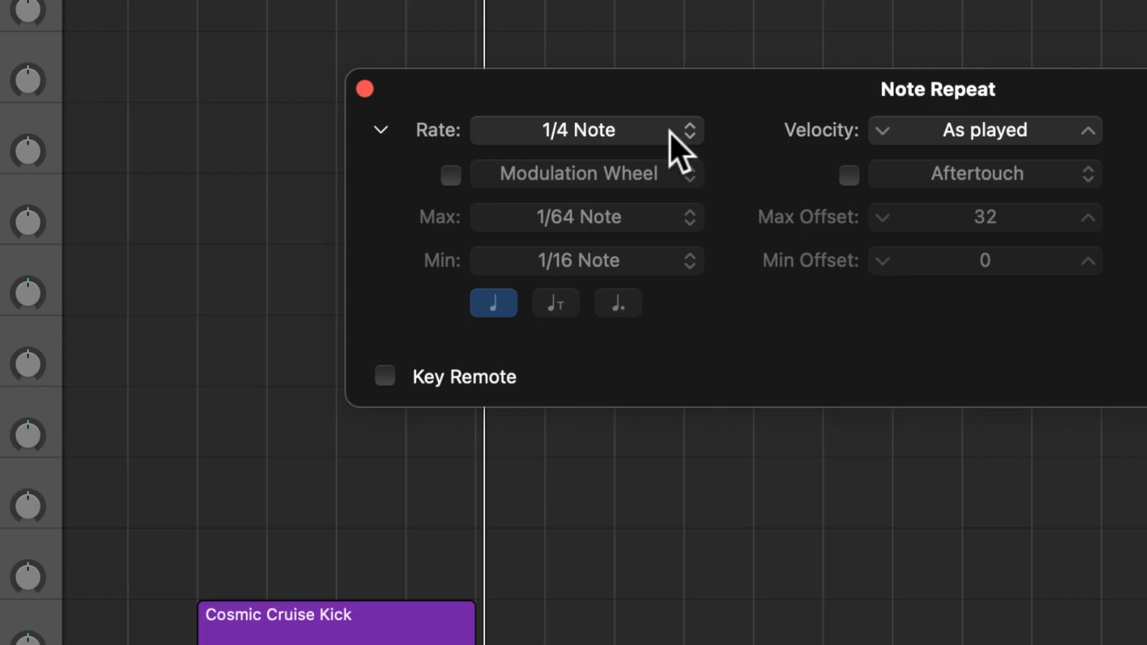
# - Set the Note Repeat rate to 1/16 Note and enable Modulation Wheel control of the rate
pyautogui.click(684, 129)
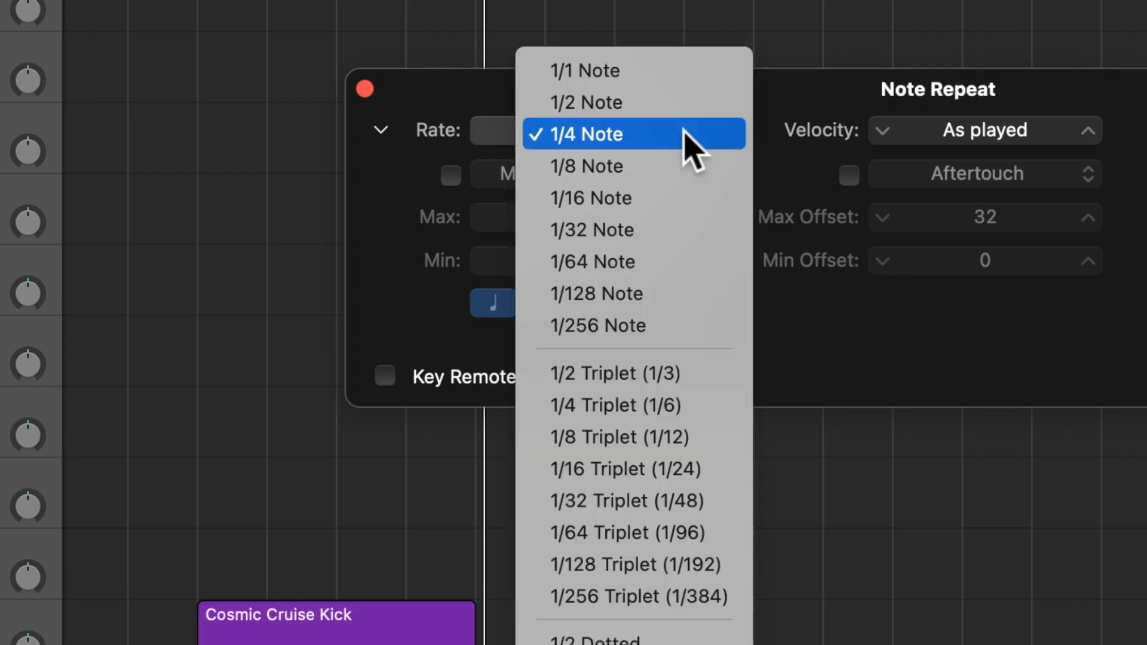
pyautogui.click(679, 197)
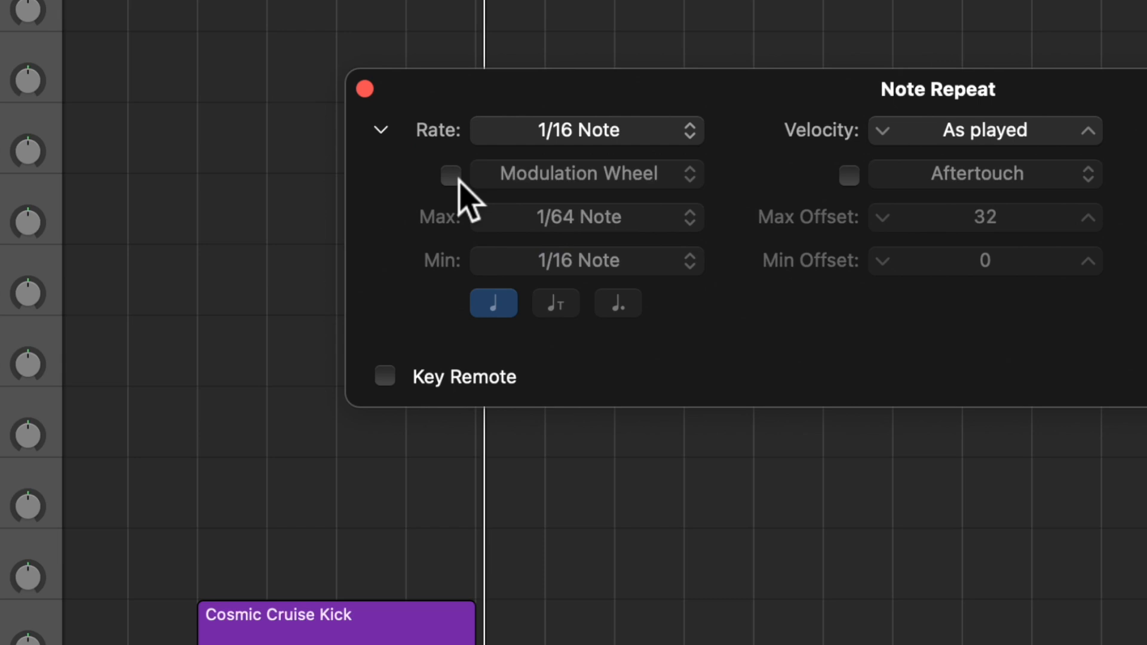
pyautogui.click(451, 177)
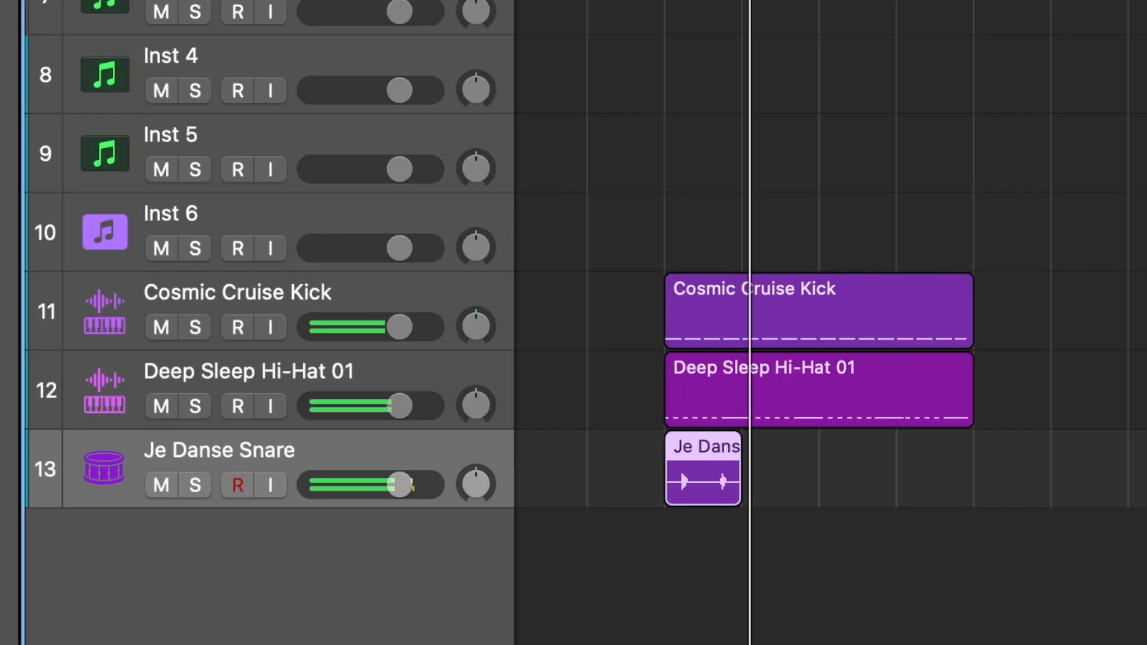
# - Repeat the one-bar Je Danse Snare region three times and lower the volume of the Deep Sleep Hi-Hat 01 track
pyautogui.press('super+r')
pyautogui.press('super+r')
pyautogui.press('super+r')
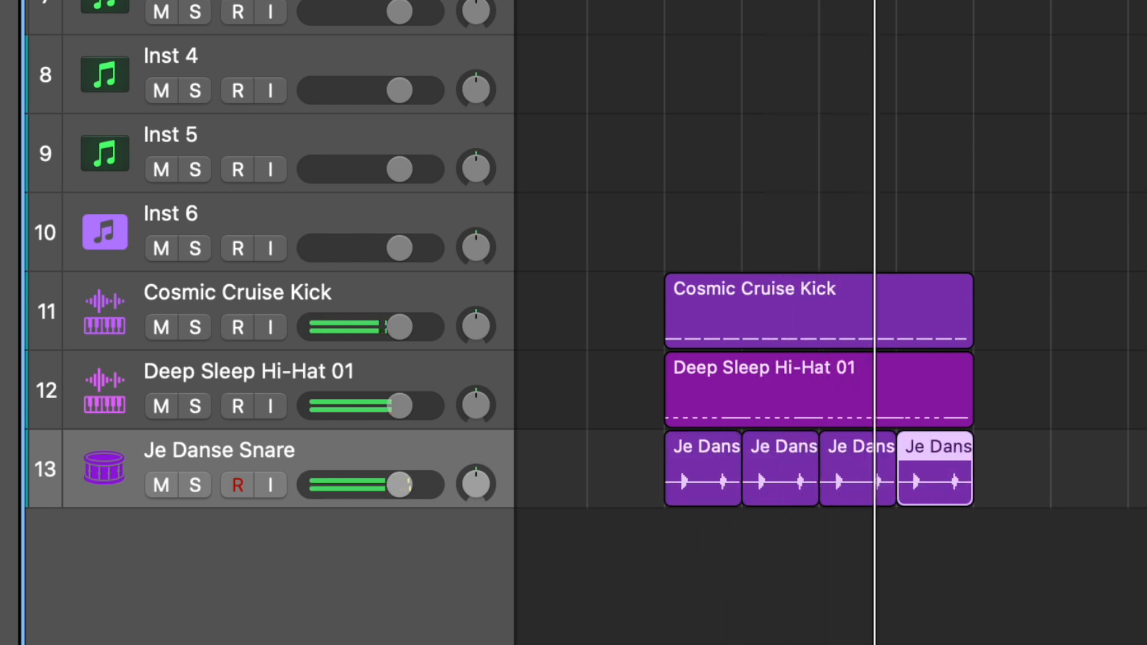
pyautogui.moveTo(394, 406); pyautogui.dragTo(366, 406)
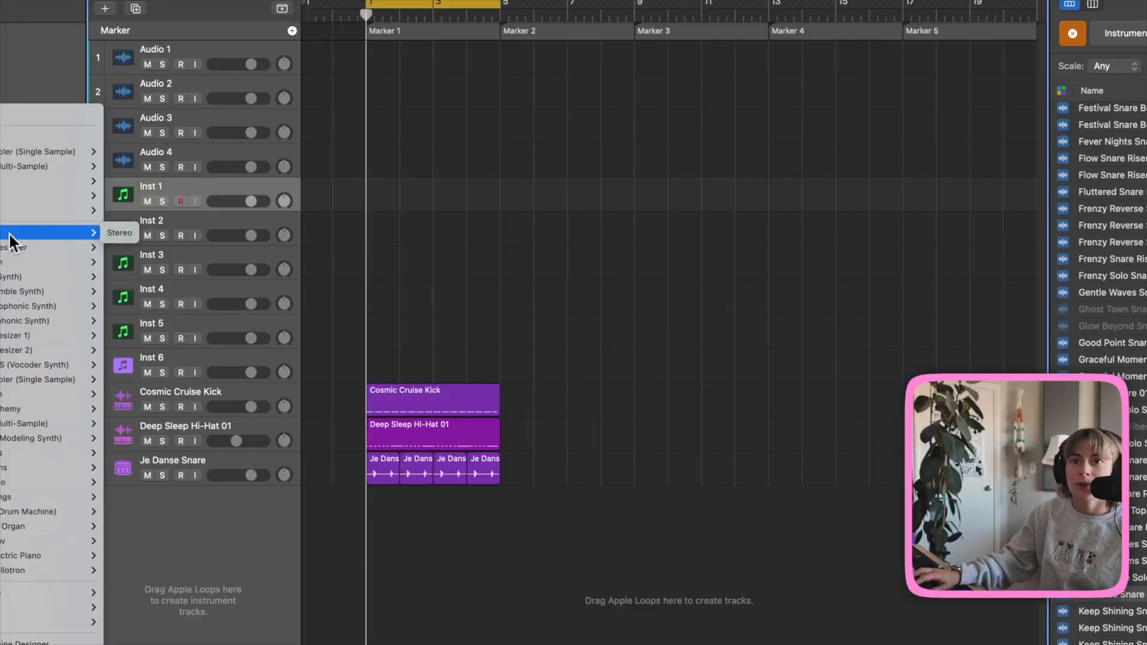
# - Load Alchemy in stereo on the Inst 1 track, sort its presets by rating and choose Versatile Electric Piano
pyautogui.click(8, 231)
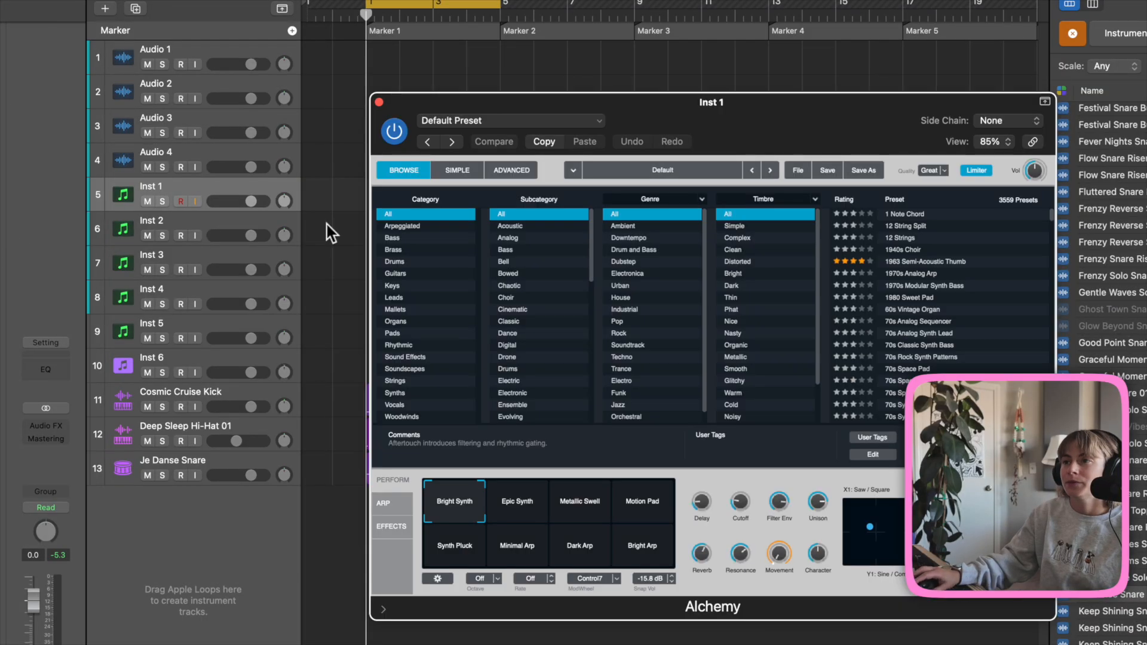
pyautogui.click(853, 200)
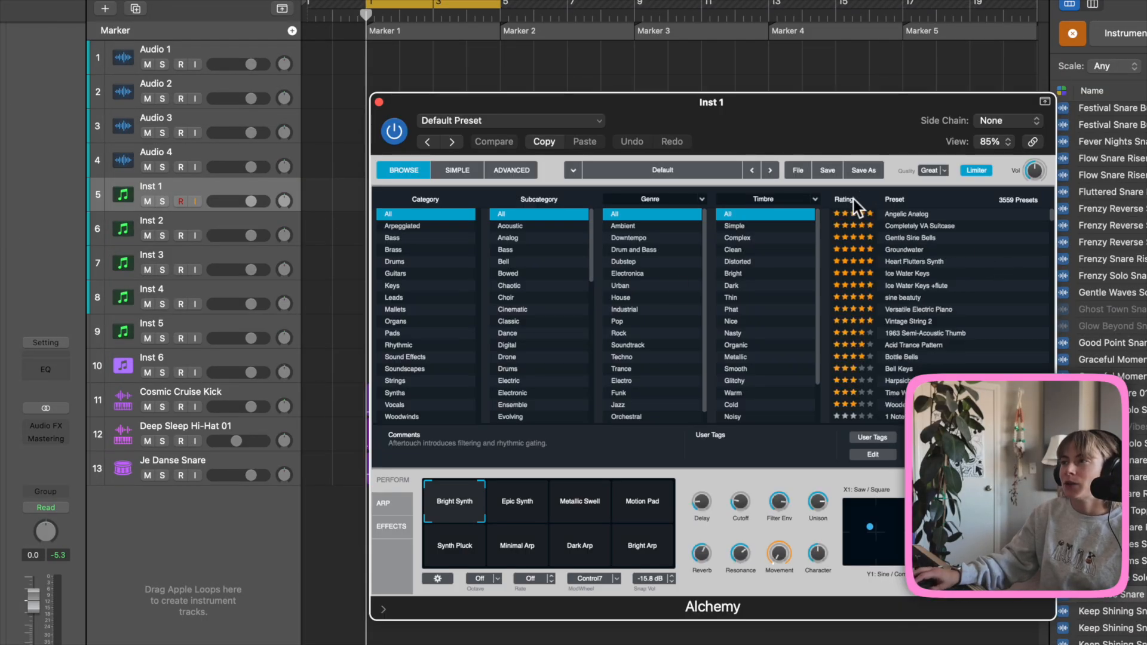
pyautogui.click(966, 310)
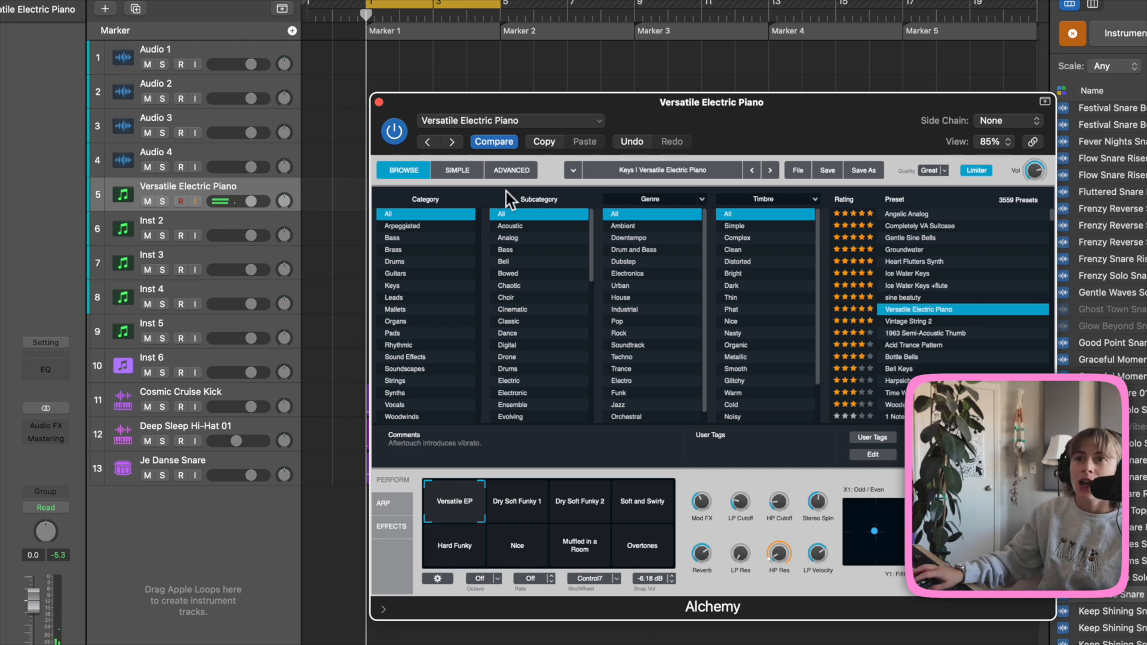
pyautogui.click(379, 102)
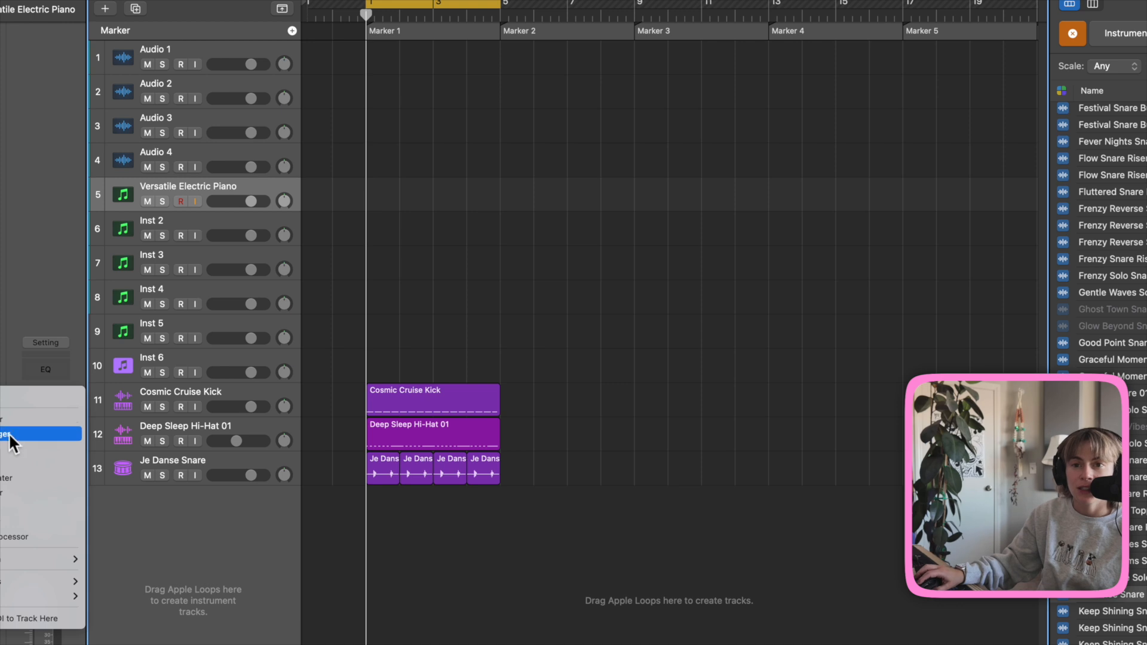
# - Add the Chord Trigger MIDI effect to the Versatile Electric Piano track and bring up Musical Typing at octave C3
pyautogui.click(10, 441)
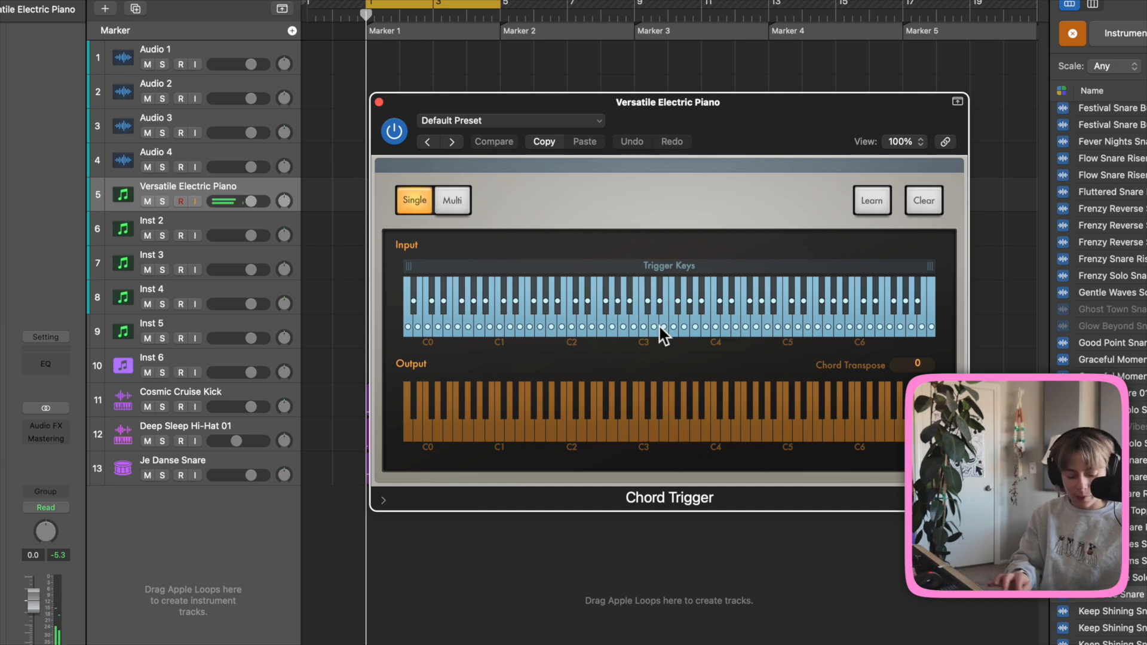
pyautogui.press('super+k')
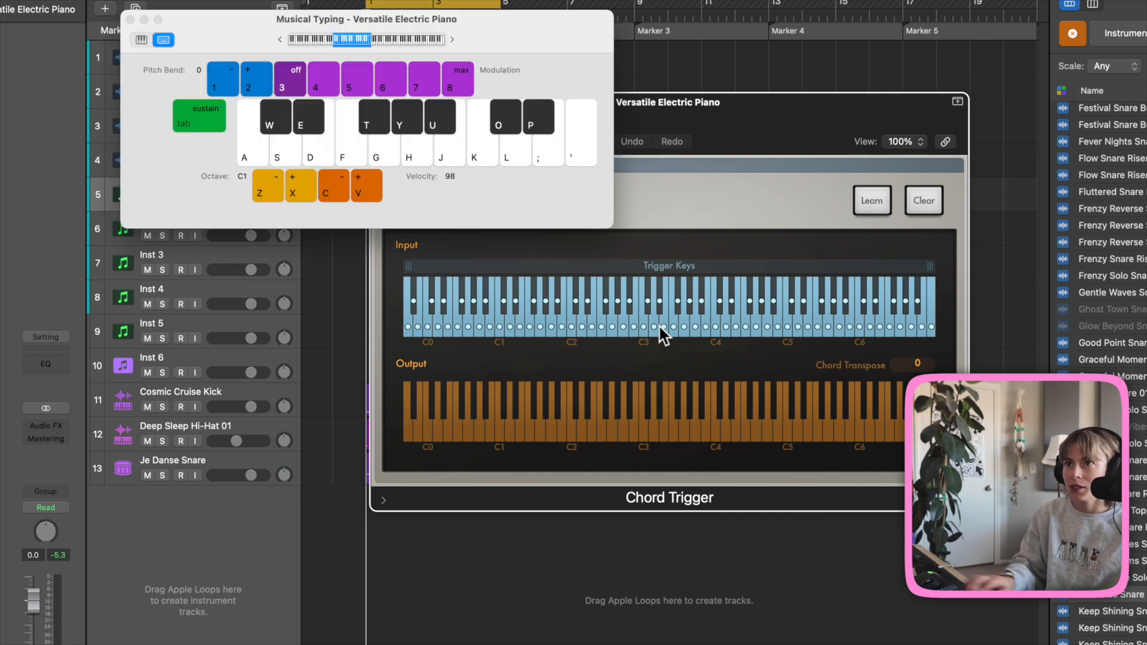
pyautogui.click(345, 144)
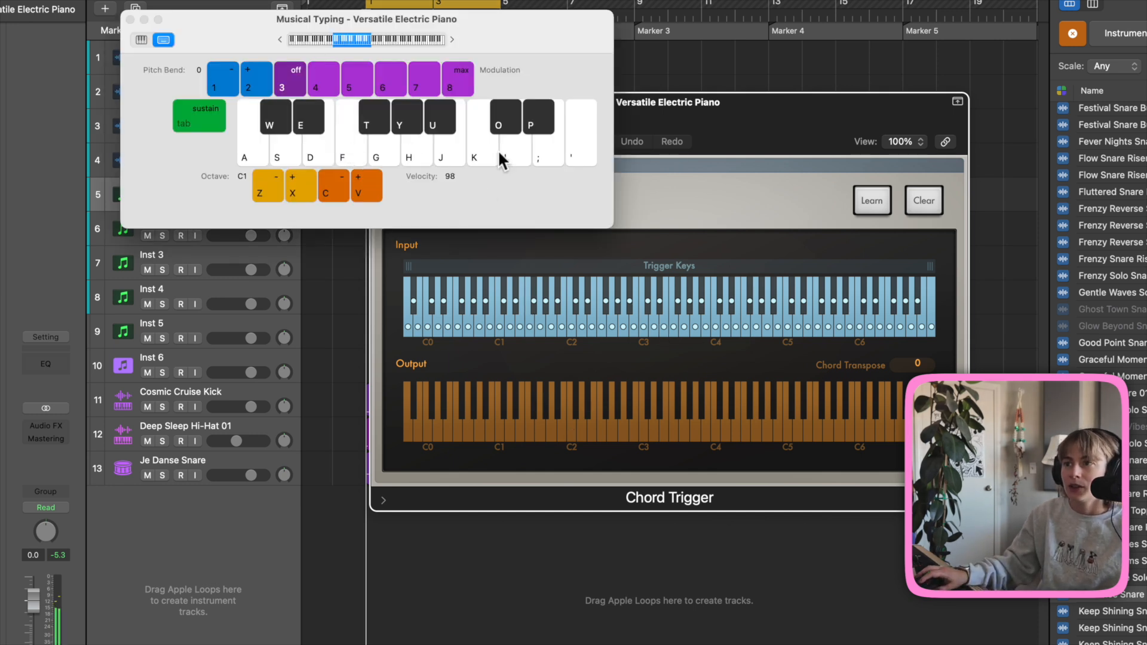
pyautogui.moveTo(356, 43); pyautogui.dragTo(383, 40)
# - Audition the Chord Trigger chords by playing the E, D and C trigger notes with Musical Typing
pyautogui.click(350, 146)
pyautogui.click(322, 161)
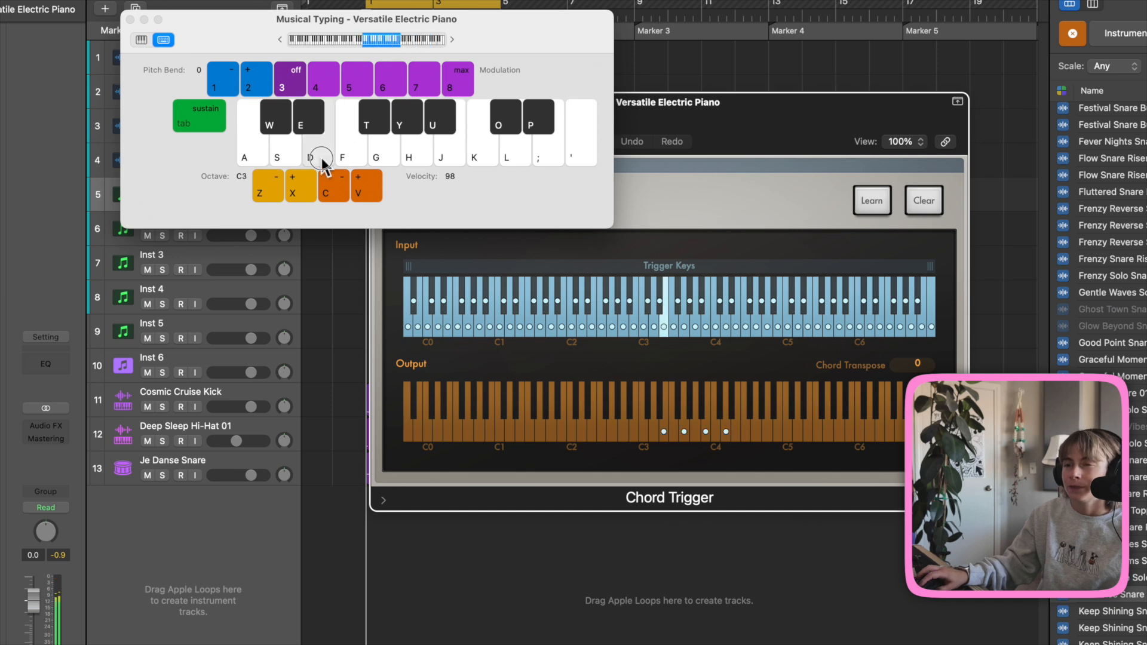
pyautogui.click(260, 160)
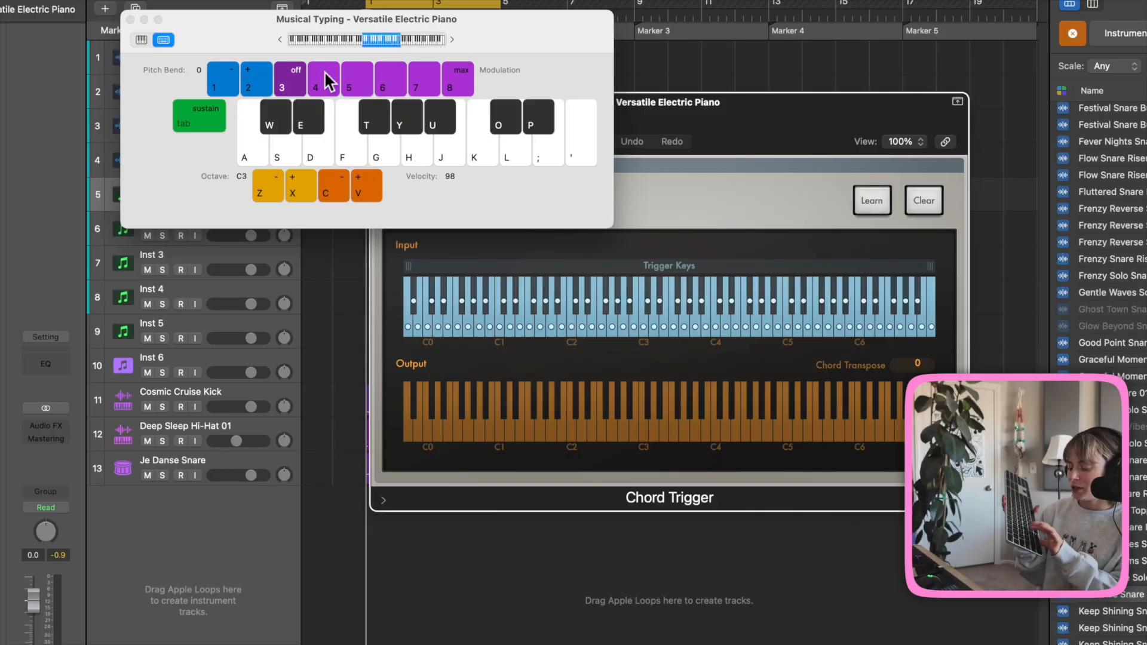
pyautogui.press('d')
pyautogui.press('a')
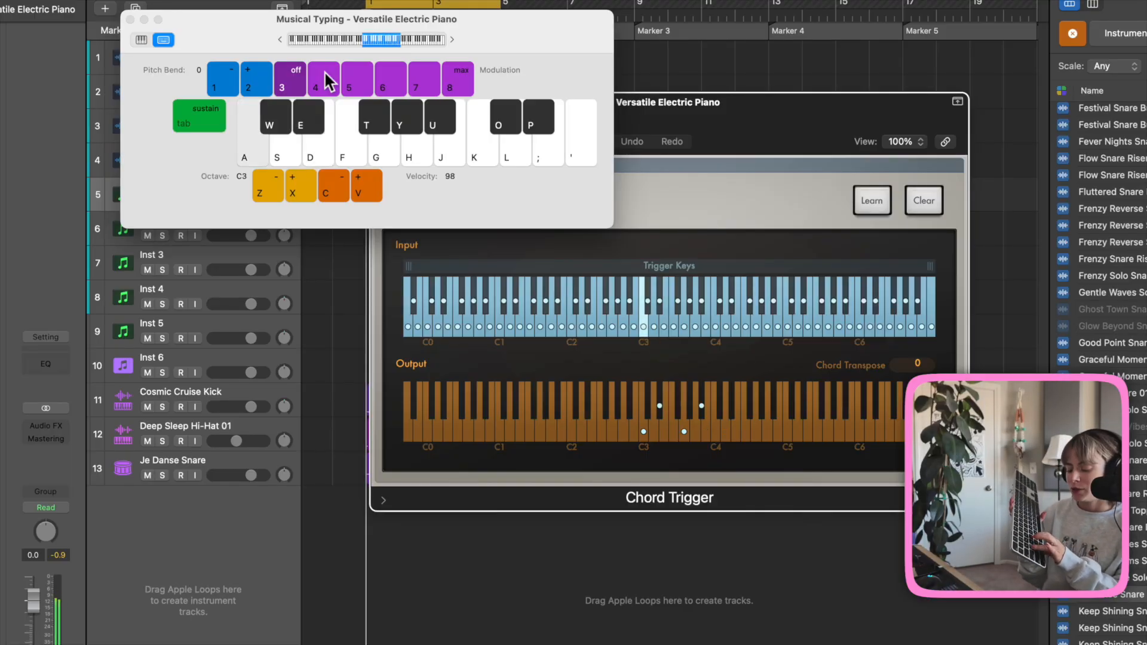
pyautogui.press('d')
pyautogui.press('d')
pyautogui.press('s')
pyautogui.press('a')
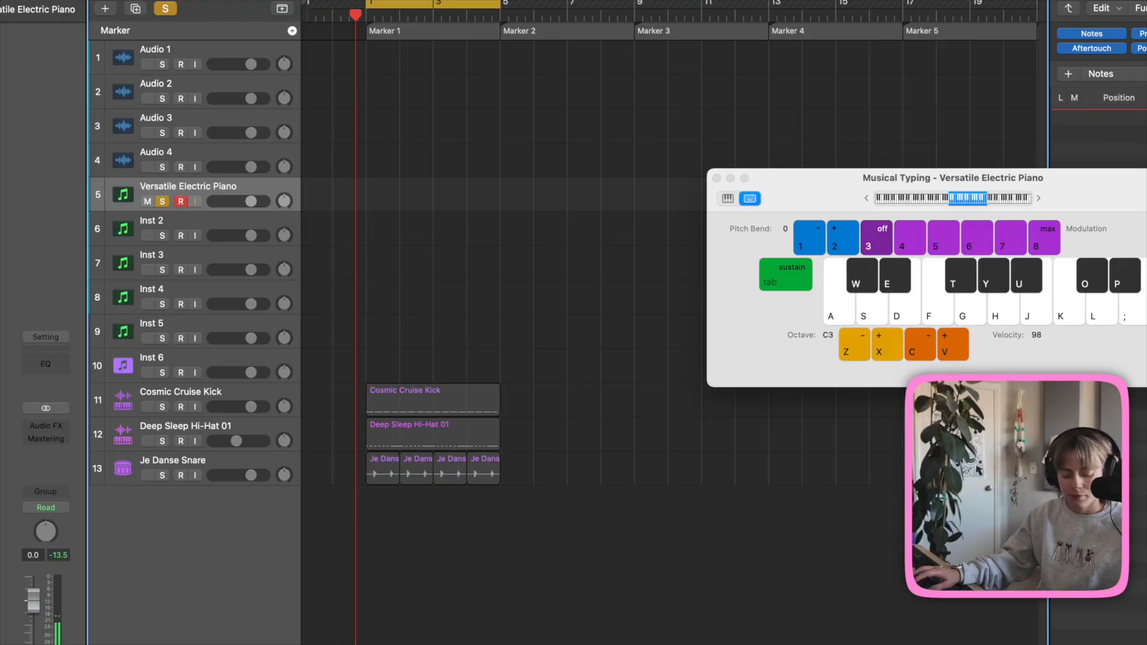
# - Record a test E3 trigger note on the soloed Versatile Electric Piano track, unsolo it and inspect the region in the Piano Roll
pyautogui.press('d')
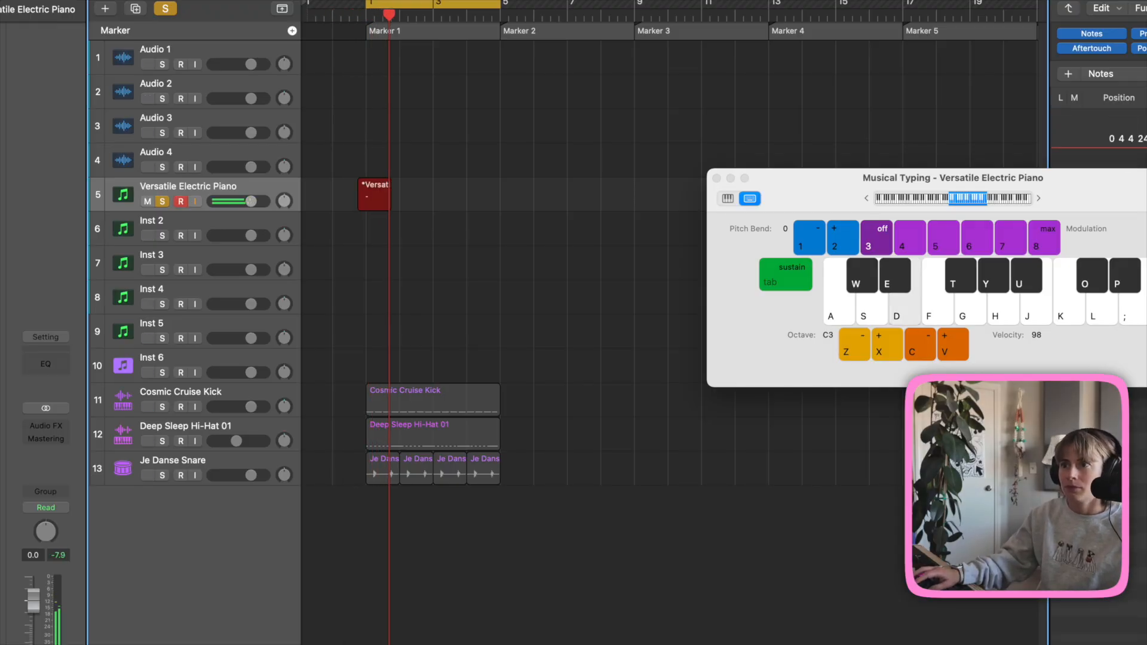
pyautogui.press('space')
pyautogui.click(170, 11)
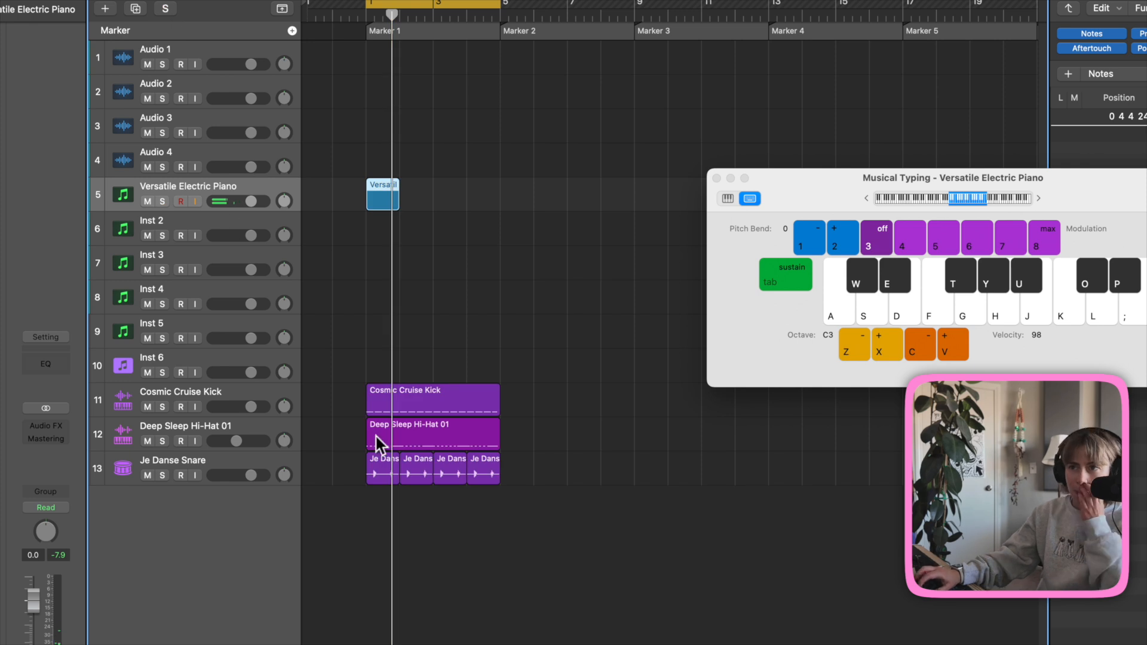
pyautogui.doubleClick(377, 201)
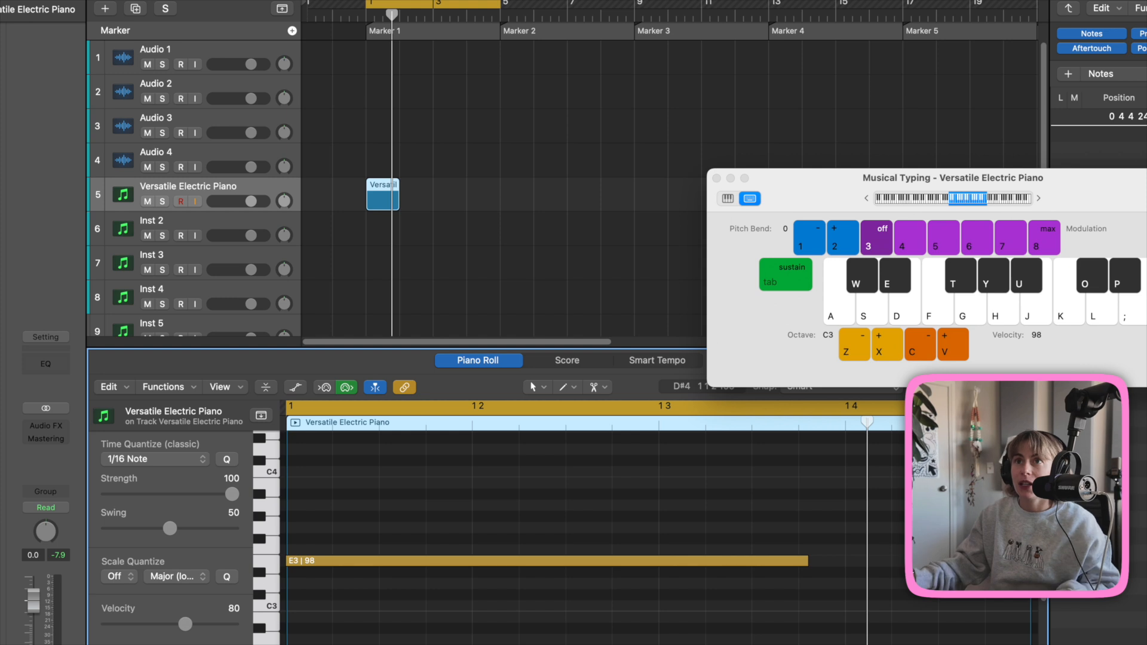
pyautogui.press('e')
# - Set the Versatile Electric Piano track to record MIDI after Chord Trigger, and delete its test region, returning the playhead to the start
pyautogui.click(2, 392)
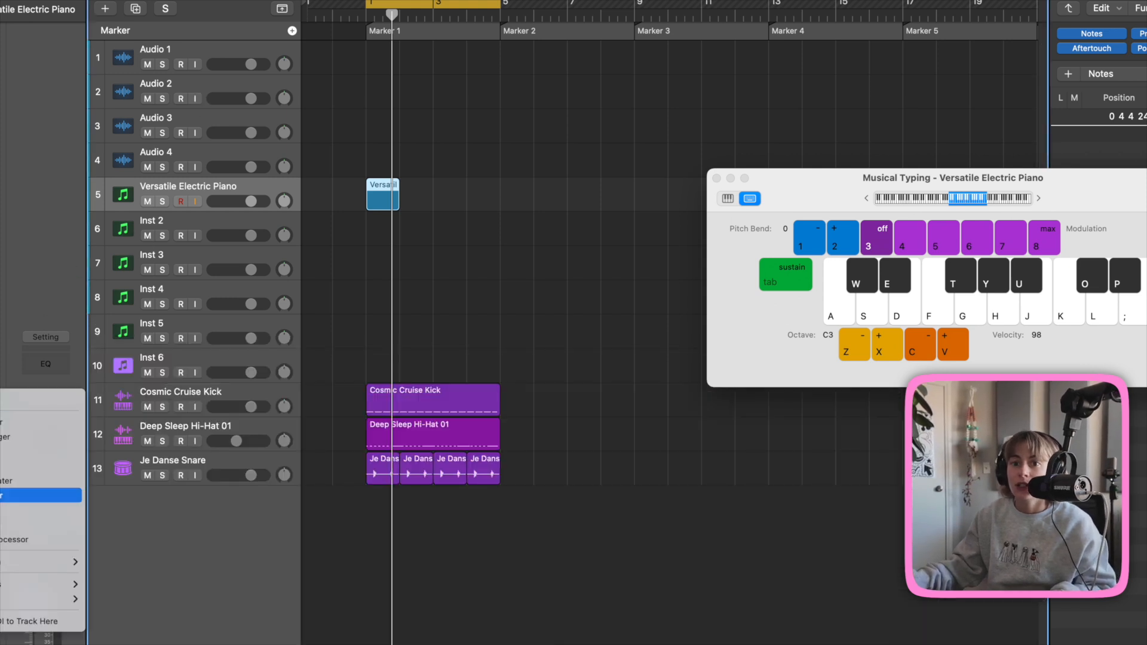
pyautogui.click(28, 622)
pyautogui.click(388, 204)
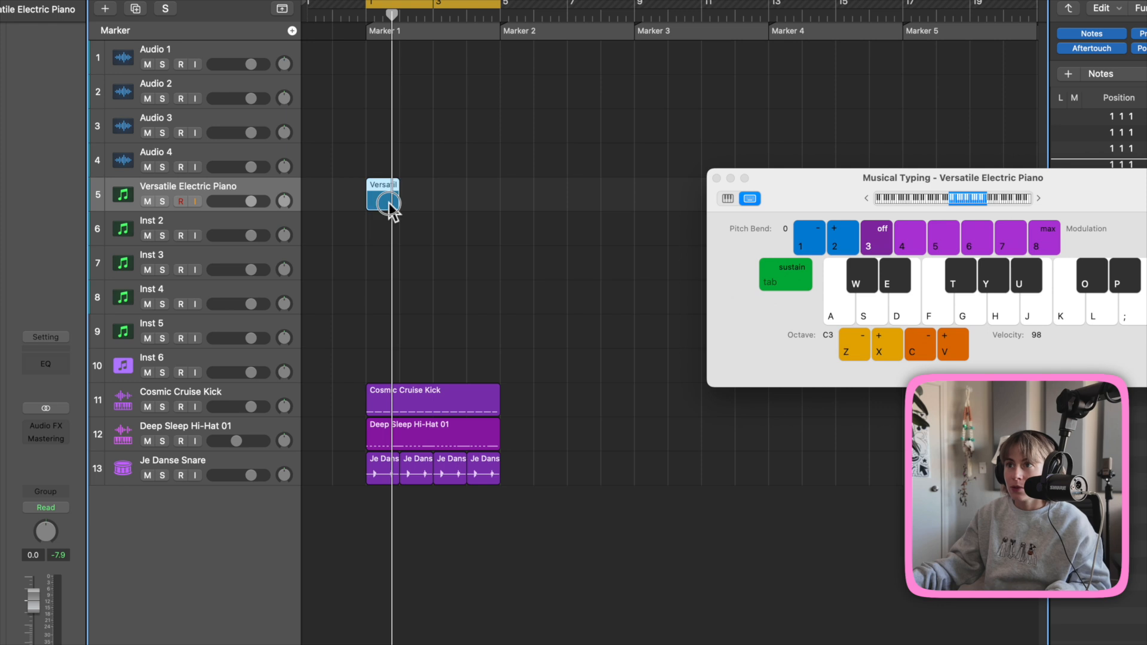
pyautogui.press('Delete')
pyautogui.press('Return')
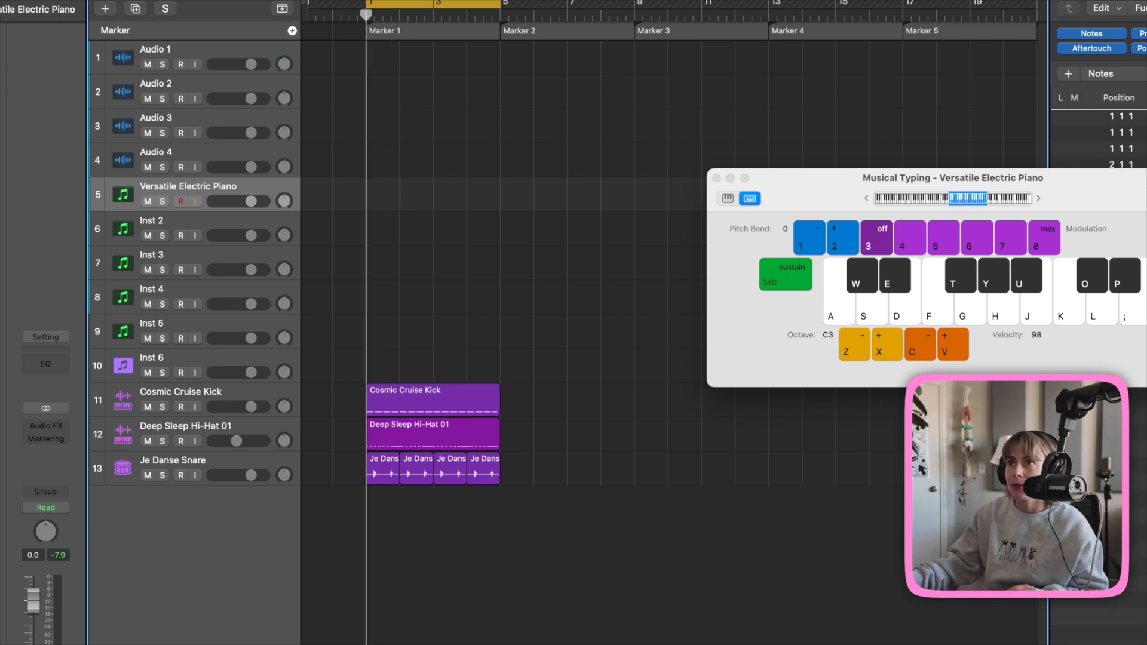
# - Record the chord sequence E, C, E, E, D, C over four bars on the Versatile Electric Piano track using Musical Typing
pyautogui.press('r')
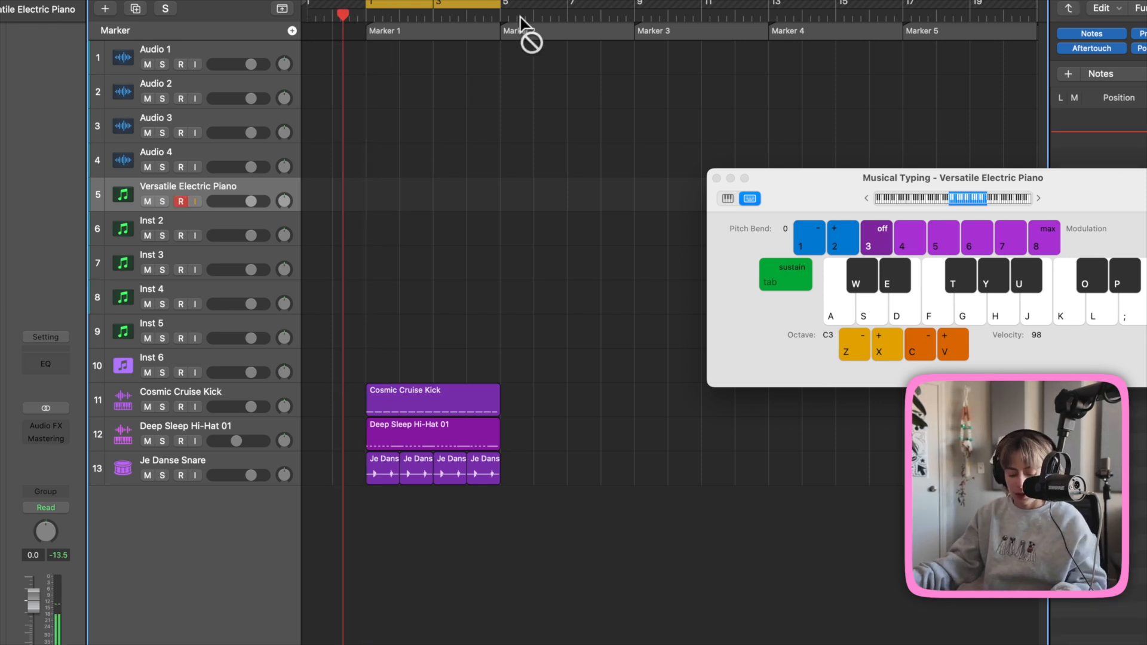
pyautogui.press('d')
pyautogui.press('g')
pyautogui.press('j')
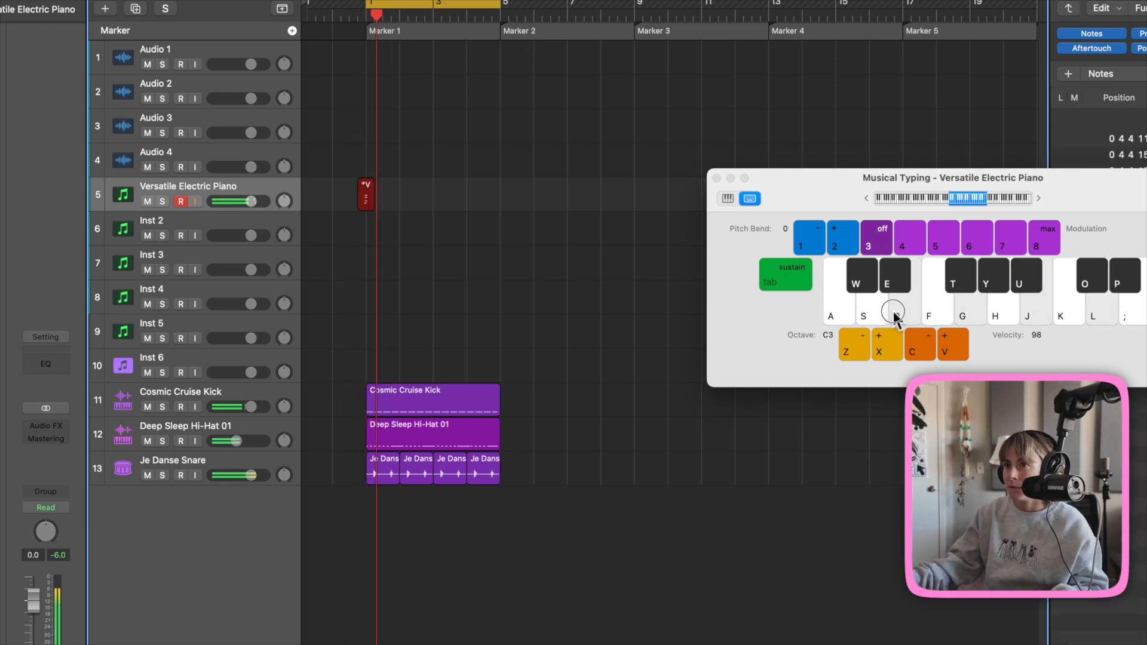
pyautogui.click(841, 312)
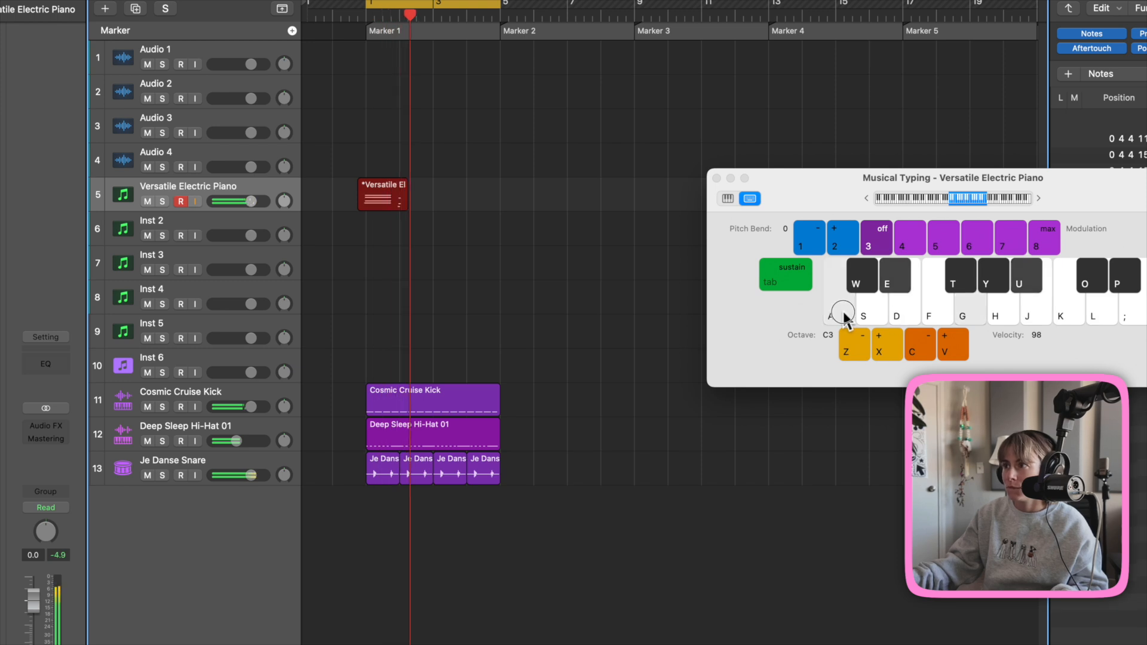
pyautogui.click(903, 310)
pyautogui.press('g')
pyautogui.press('j')
pyautogui.press('l')
pyautogui.click(903, 310)
pyautogui.press('g')
pyautogui.press('j')
pyautogui.press('l')
pyautogui.click(858, 310)
pyautogui.press('f')
pyautogui.press('h')
pyautogui.press('k')
pyautogui.click(841, 312)
pyautogui.press('e')
pyautogui.press('g')
pyautogui.press('u')
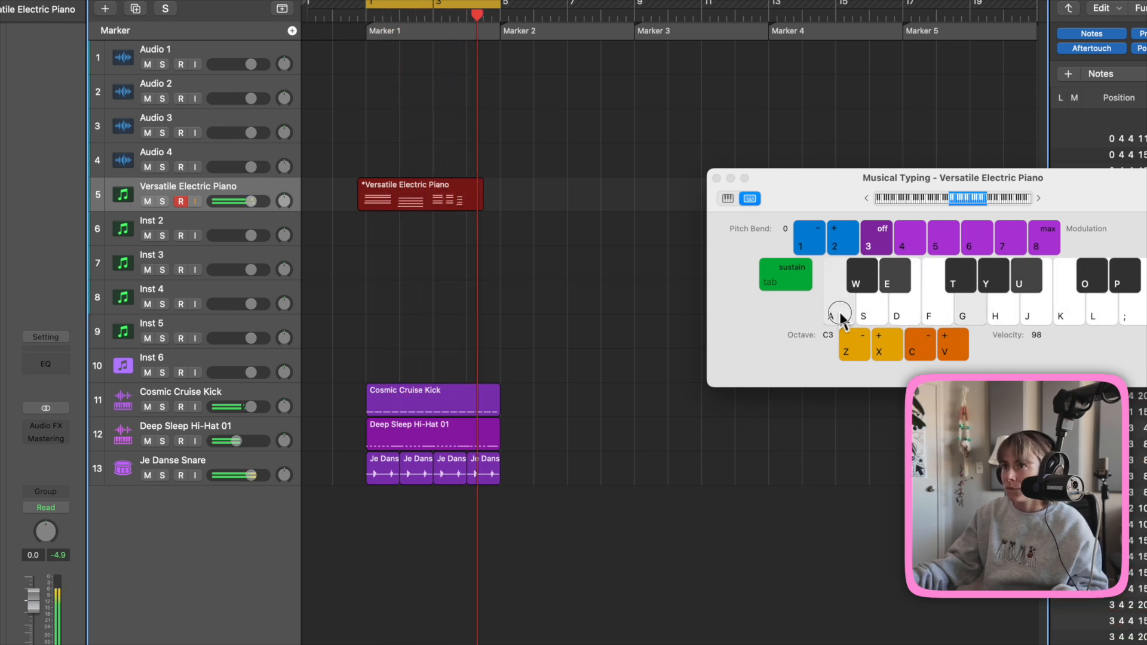
pyautogui.press('space')
pyautogui.press('super+k')
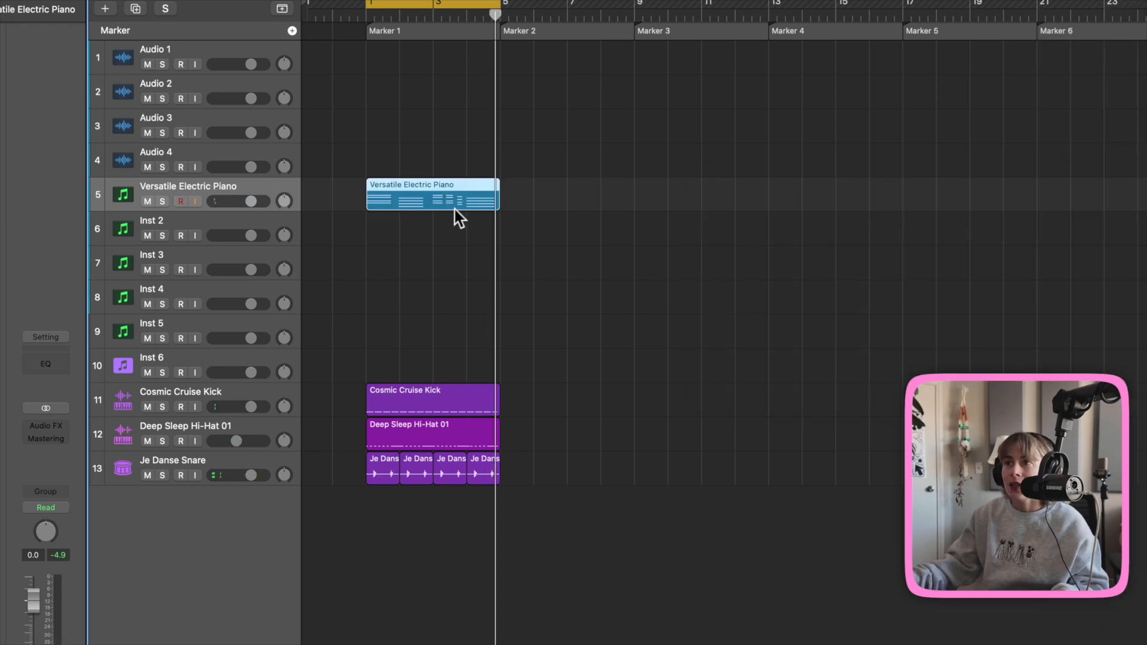
# - Quantize all notes of the recorded Versatile Electric Piano region to 1/16 Note in the Piano Roll
pyautogui.doubleClick(451, 203)
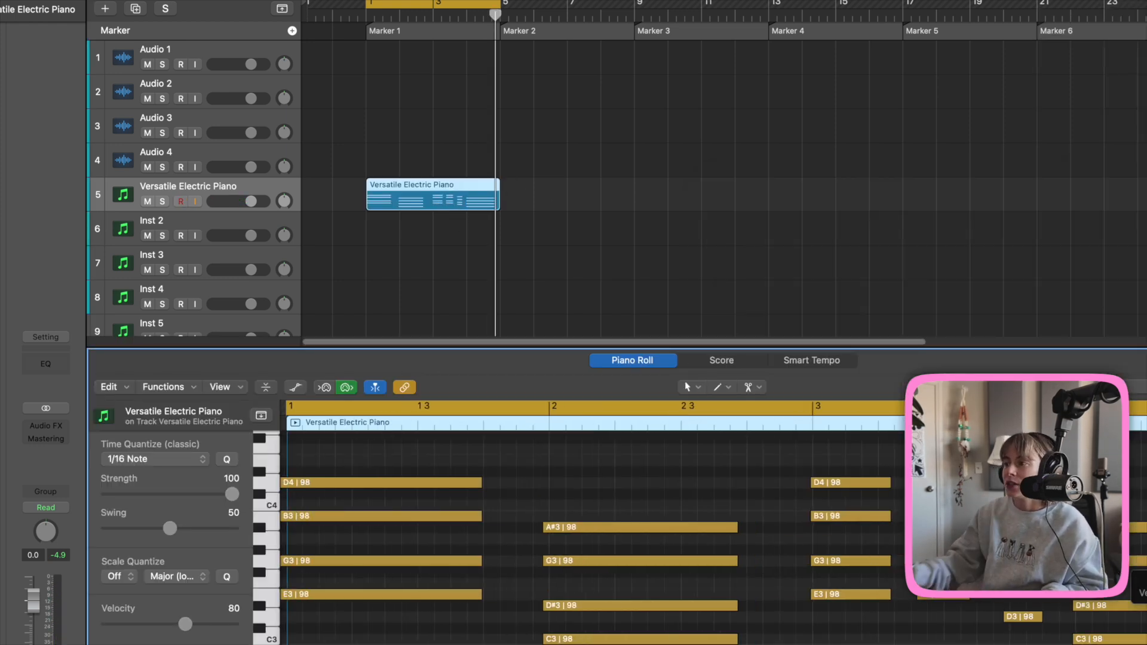
pyautogui.moveTo(1123, 642); pyautogui.dragTo(423, 480)
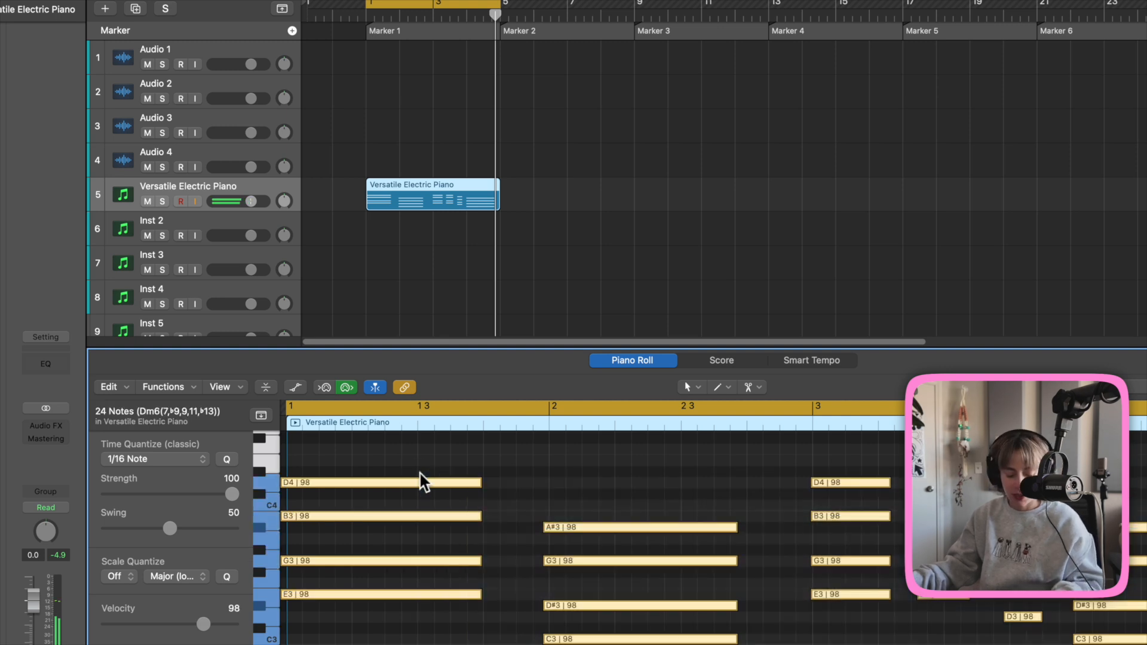
pyautogui.press('q')
pyautogui.click(1045, 624)
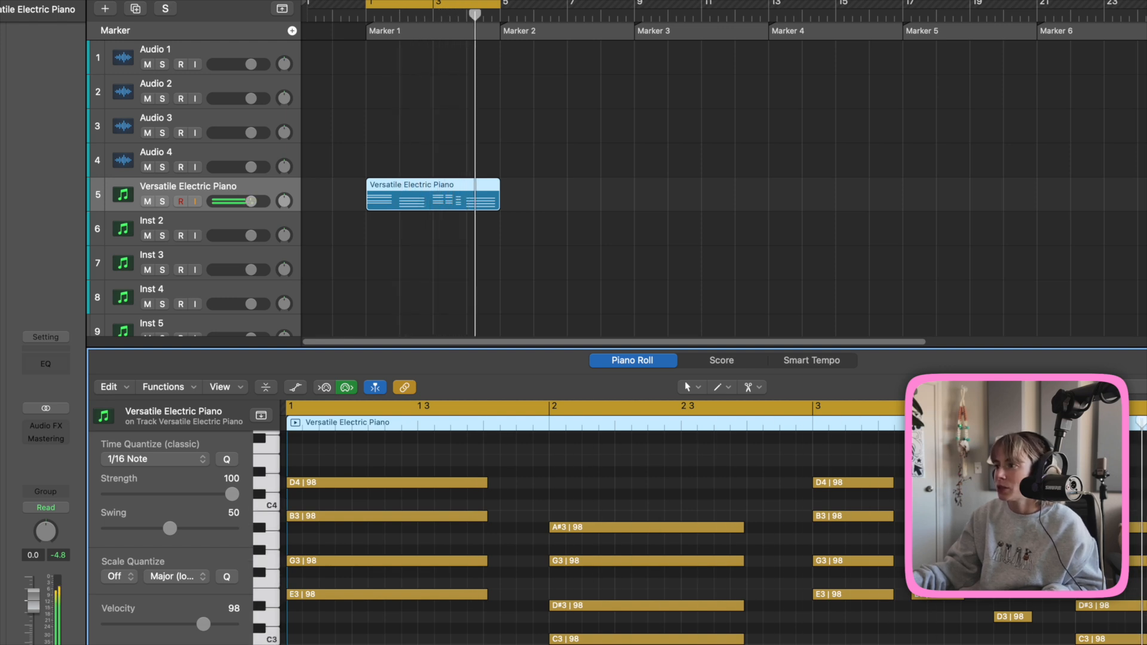
# - Shift the D3 chord a sixteenth note later, and in the final chord raise A#3 to B3 and move G#3 down to G3
pyautogui.moveTo(1032, 640); pyautogui.dragTo(1034, 642)
pyautogui.moveTo(1010, 505); pyautogui.dragTo(1026, 505)
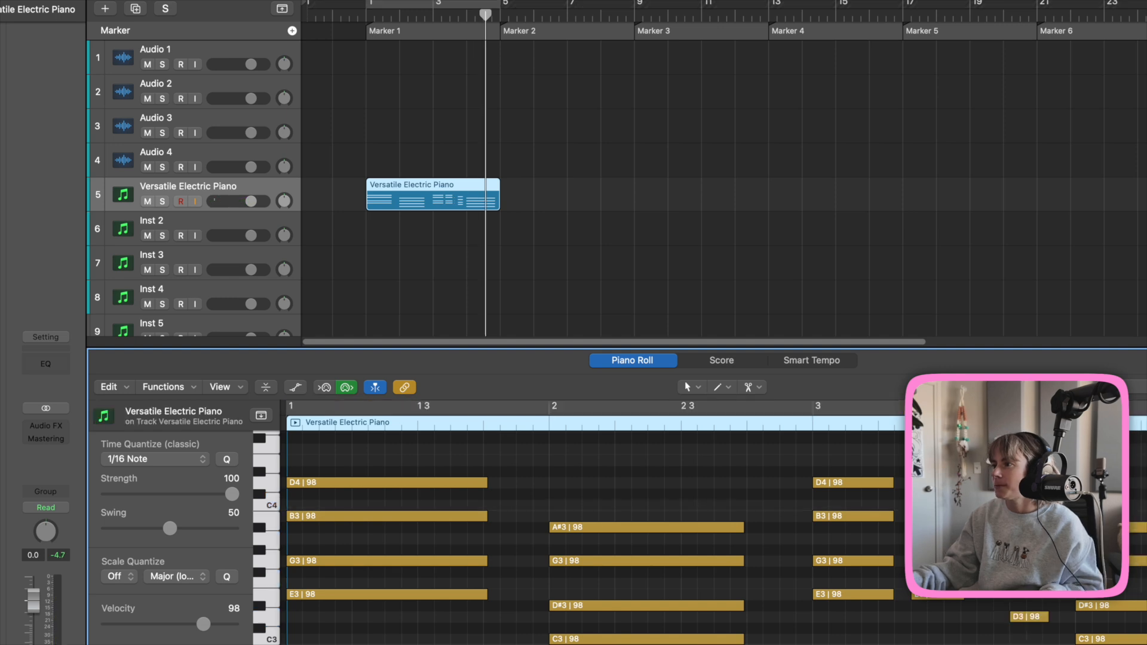
pyautogui.moveTo(1137, 527); pyautogui.dragTo(1136, 516)
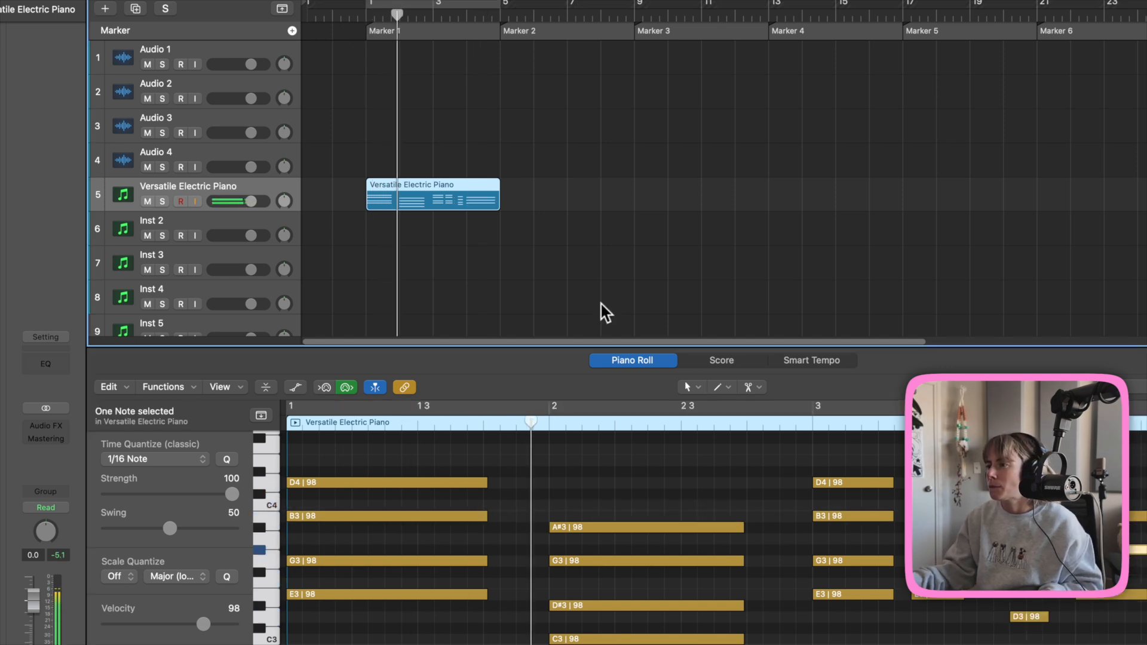
pyautogui.moveTo(1136, 549); pyautogui.dragTo(1136, 560)
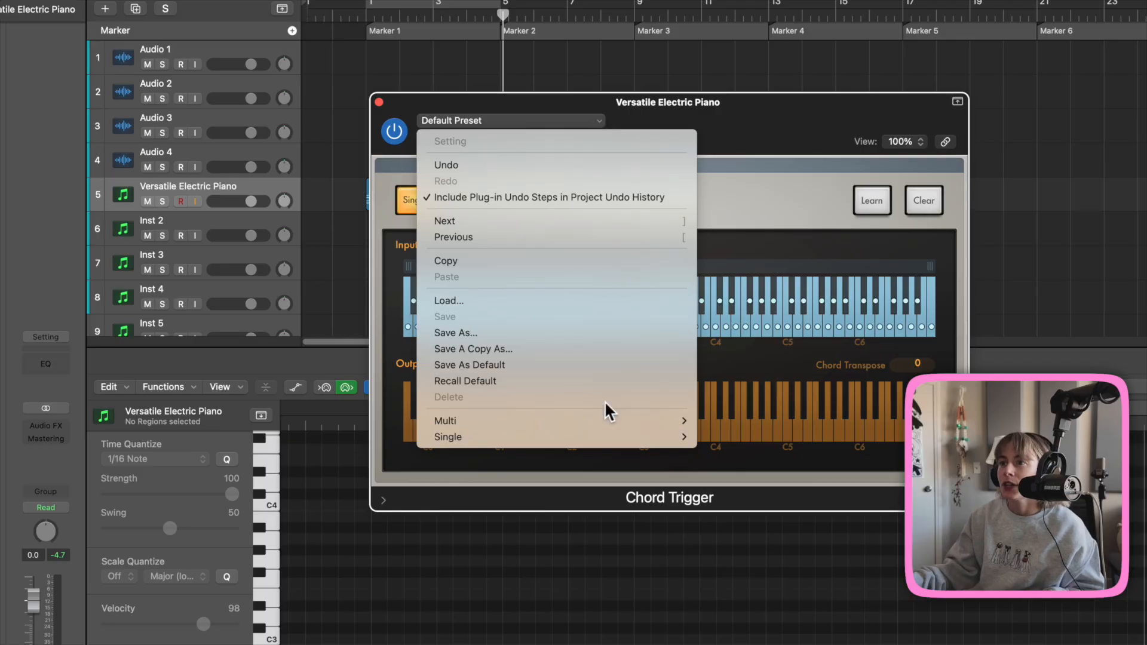
# - Load the Pop Right Hand preset from the Multi keyboard voicings into Chord Trigger and try out its trigger keys
pyautogui.moveTo(605, 424)
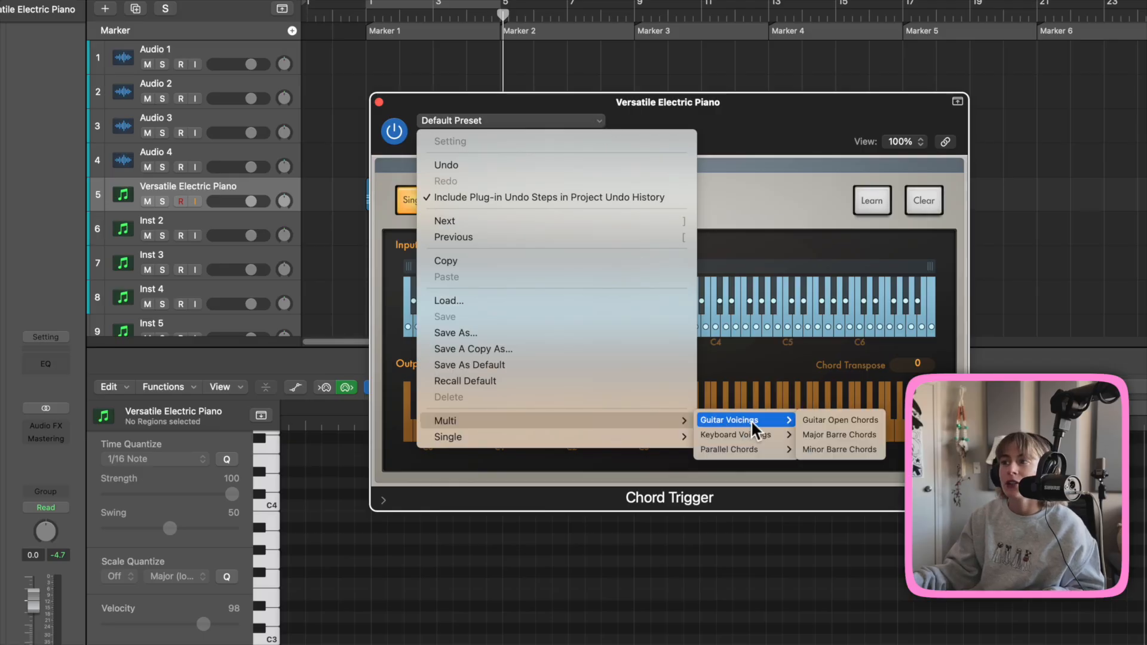
pyautogui.moveTo(755, 429)
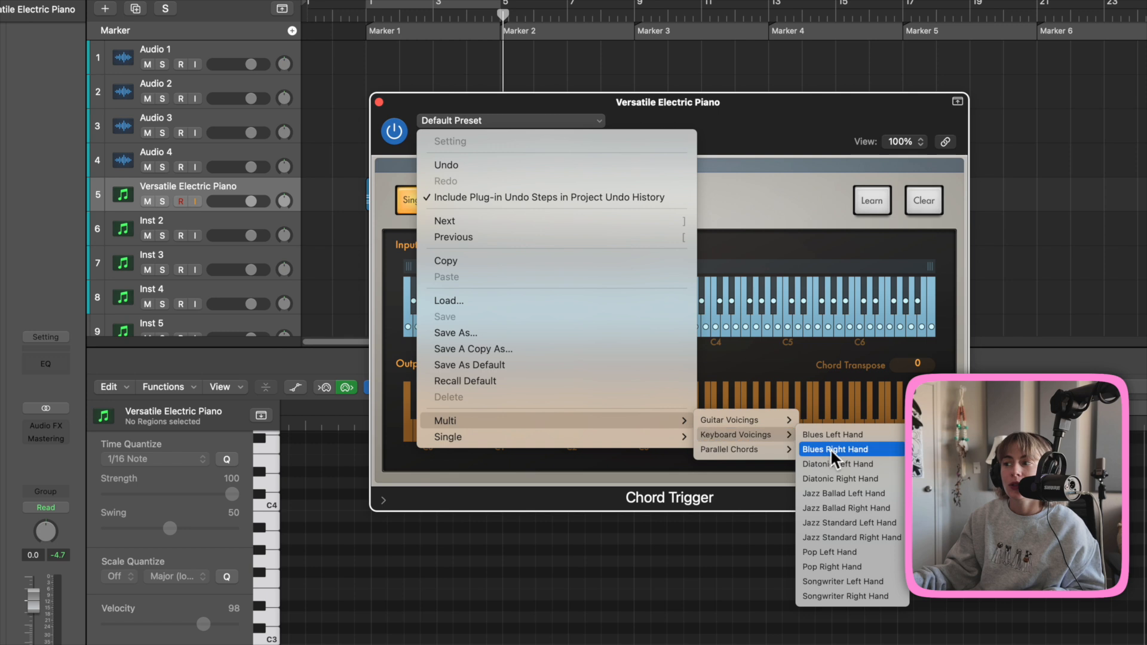
pyautogui.click(891, 578)
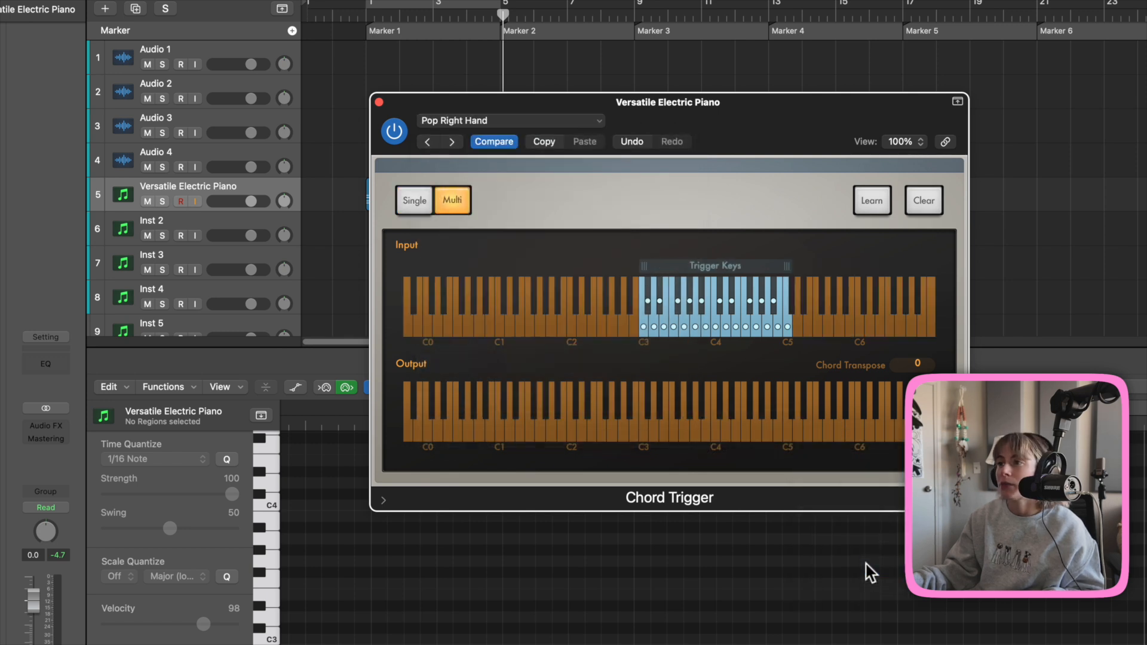
pyautogui.click(694, 331)
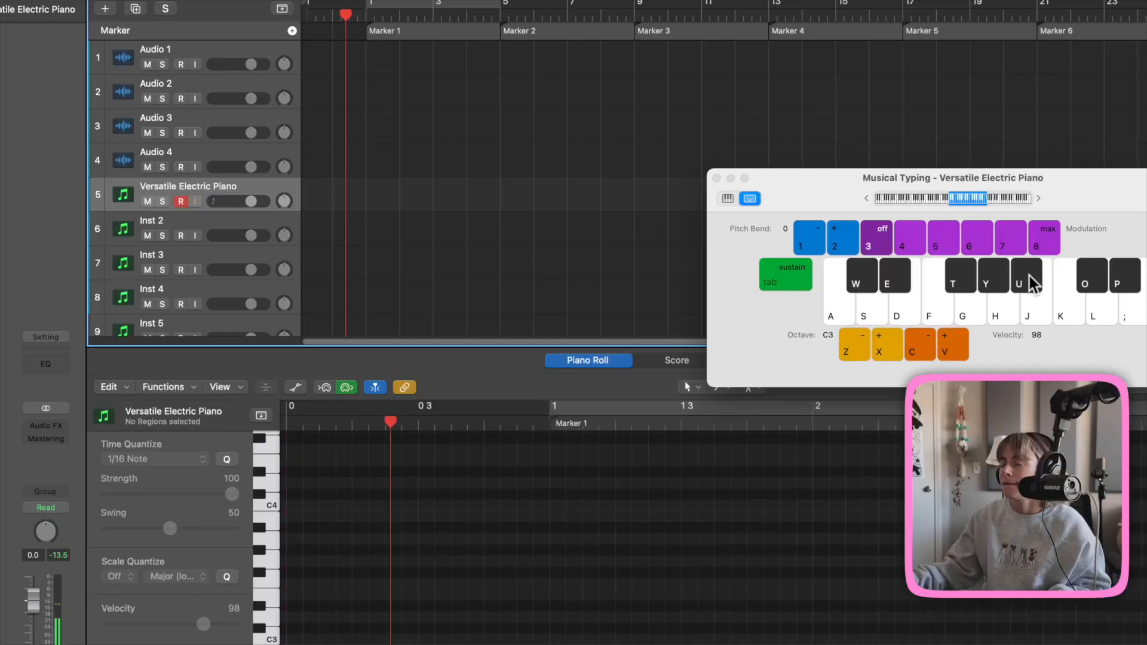
# - Record the chord sequence A, G, E, F, one chord per bar, on the Versatile Electric Piano track using Musical Typing
pyautogui.hotkey('h', 'k', ';')
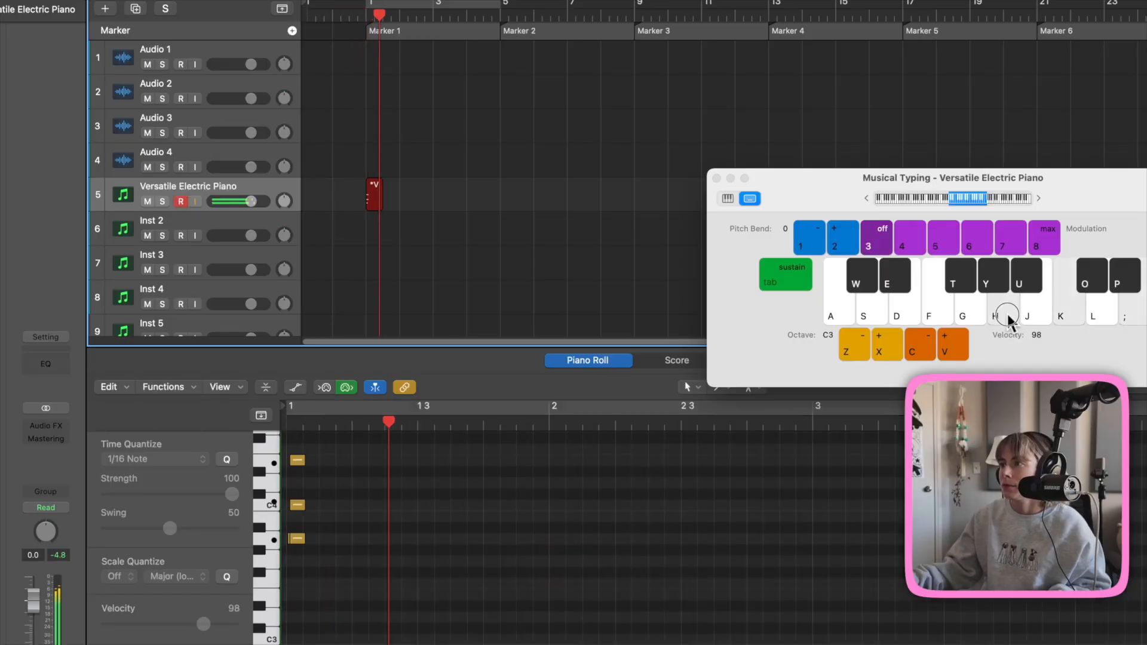
pyautogui.click(974, 313)
pyautogui.hotkey('h', 'j', 'l')
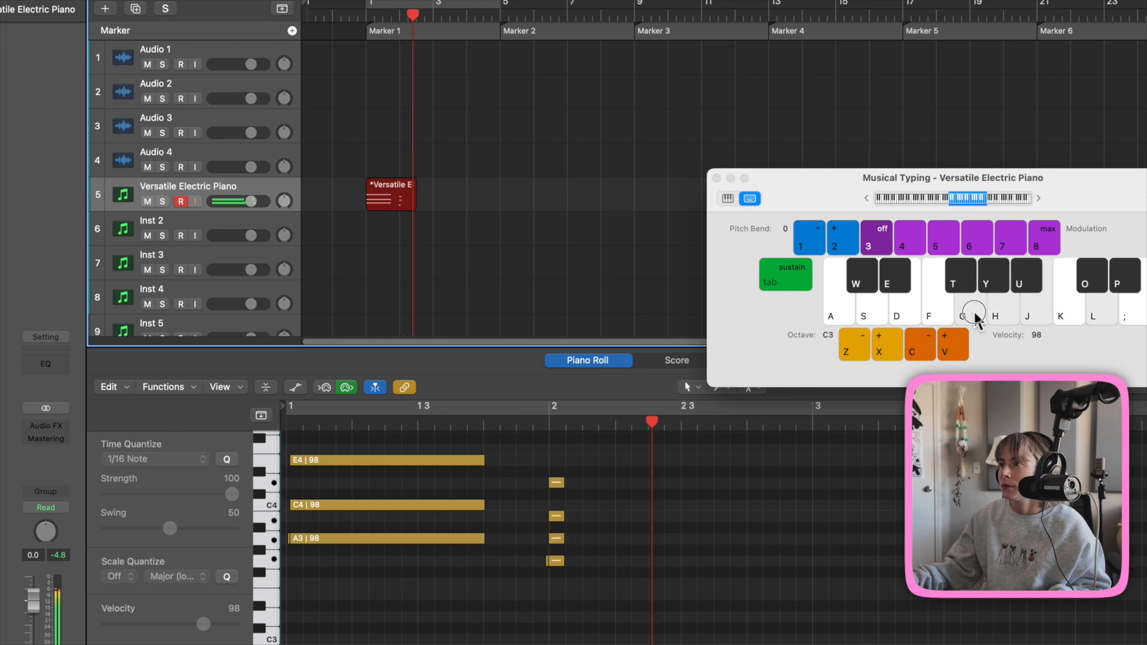
pyautogui.click(910, 306)
pyautogui.hotkey('g', 'j')
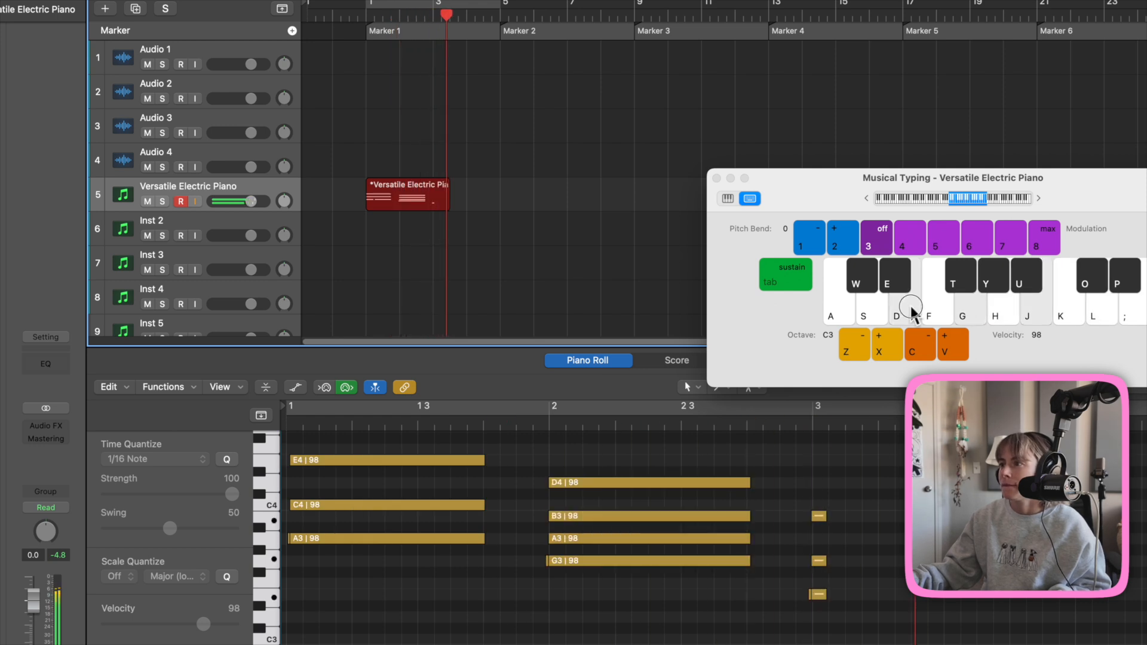
pyautogui.click(930, 305)
pyautogui.hotkey('g', 'h', 'k')
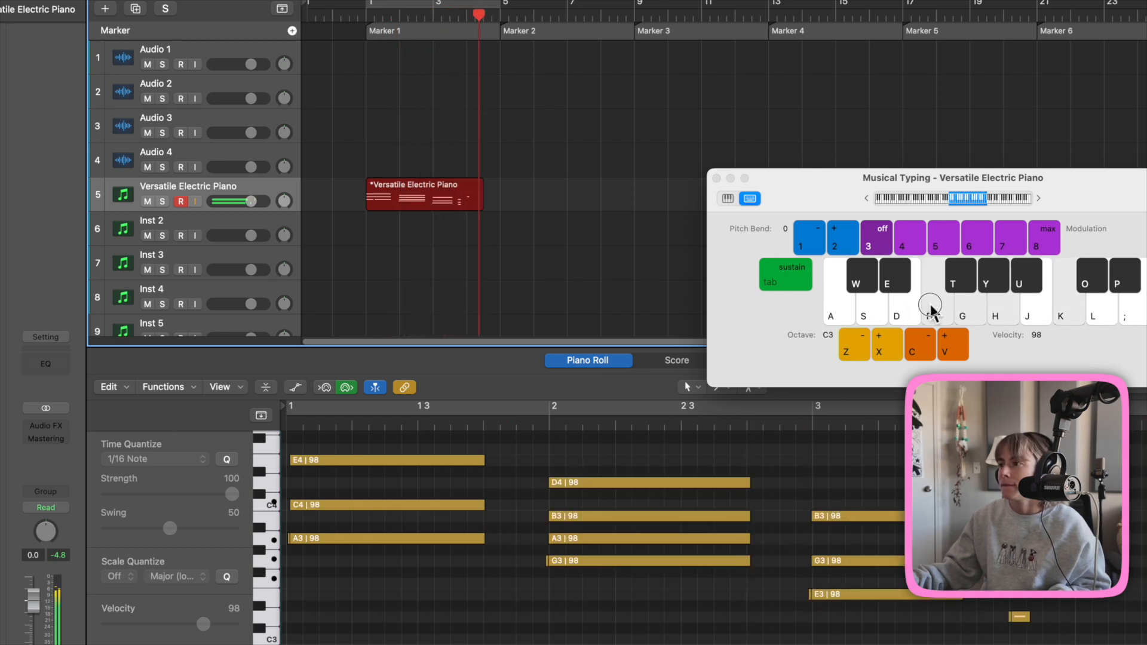
pyautogui.press('space')
# - Delete the stray Dm notes from the recording, play the region back from bar 1, and close Musical Typing
pyautogui.moveTo(698, 644); pyautogui.dragTo(691, 522)
pyautogui.press('Delete')
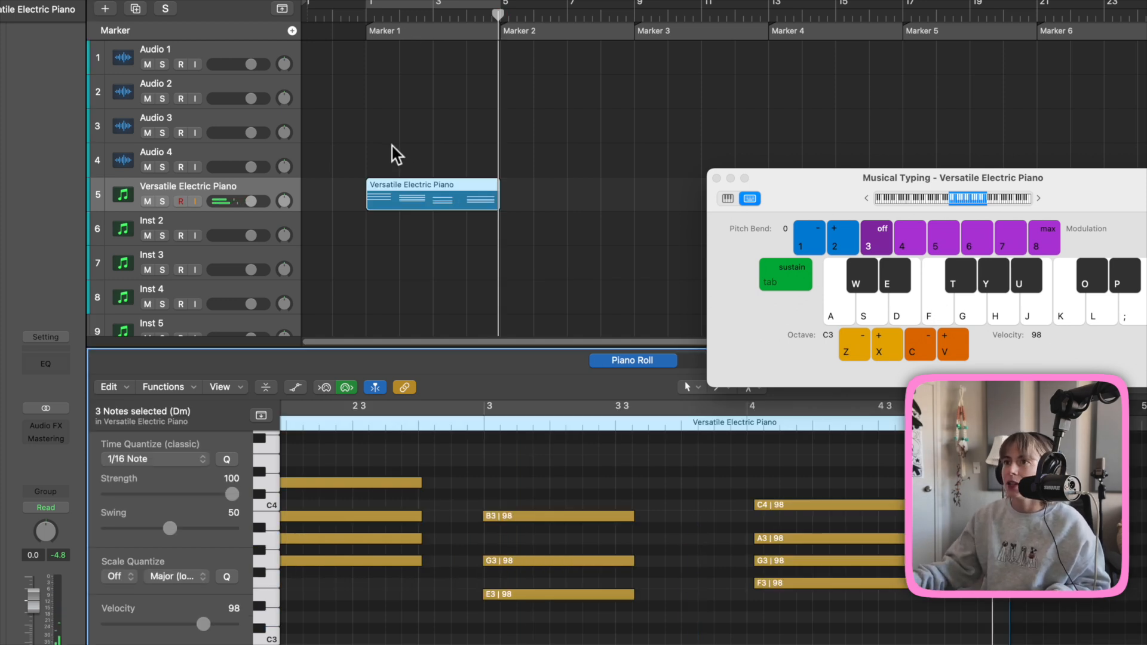
pyautogui.click(374, 16)
pyautogui.press('space')
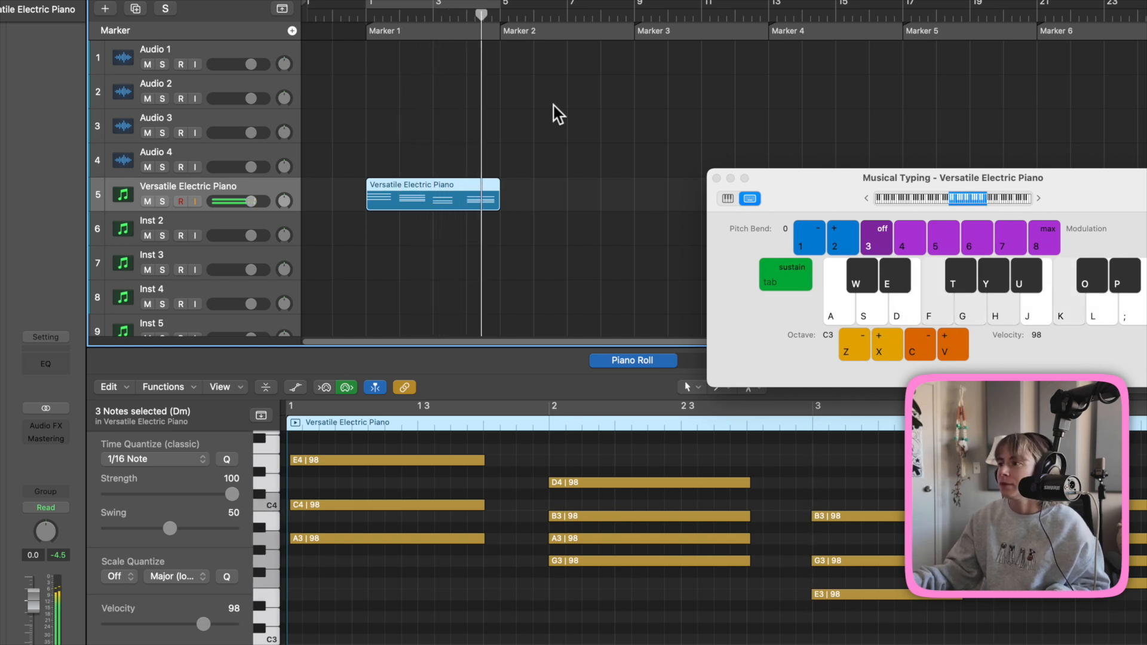
pyautogui.press('space')
pyautogui.click(716, 177)
# - Quantize all notes of the recorded electric piano region to 1/16 Note and lengthen the bar 3 chord in the Piano Roll
pyautogui.doubleClick(407, 201)
pyautogui.doubleClick(407, 186)
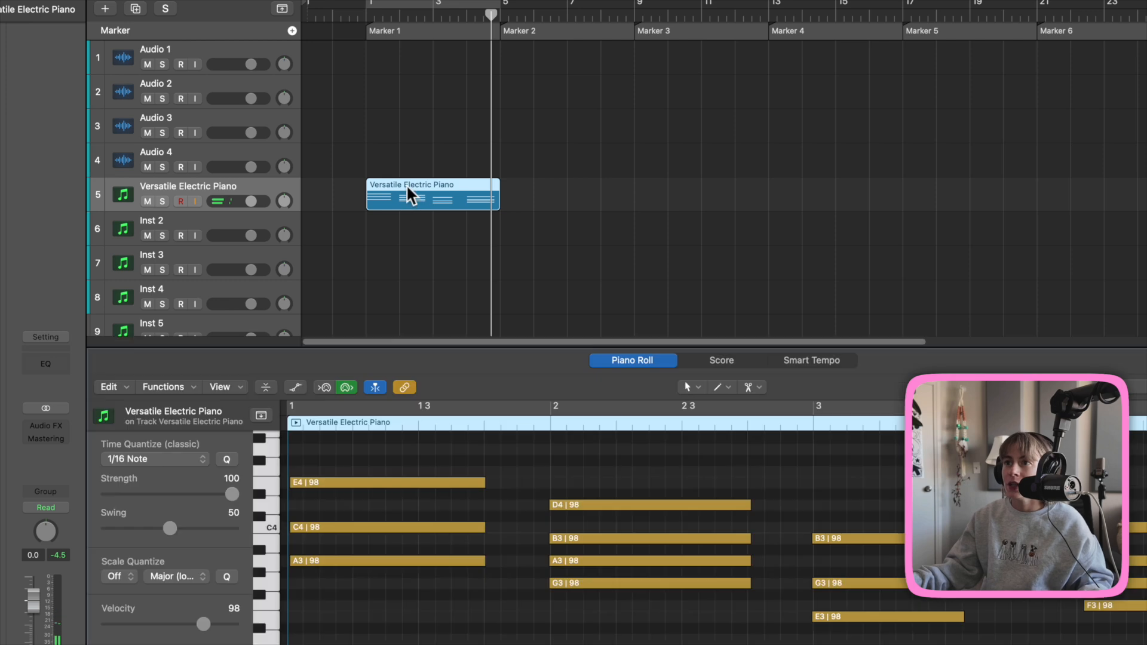
pyautogui.press('super+a')
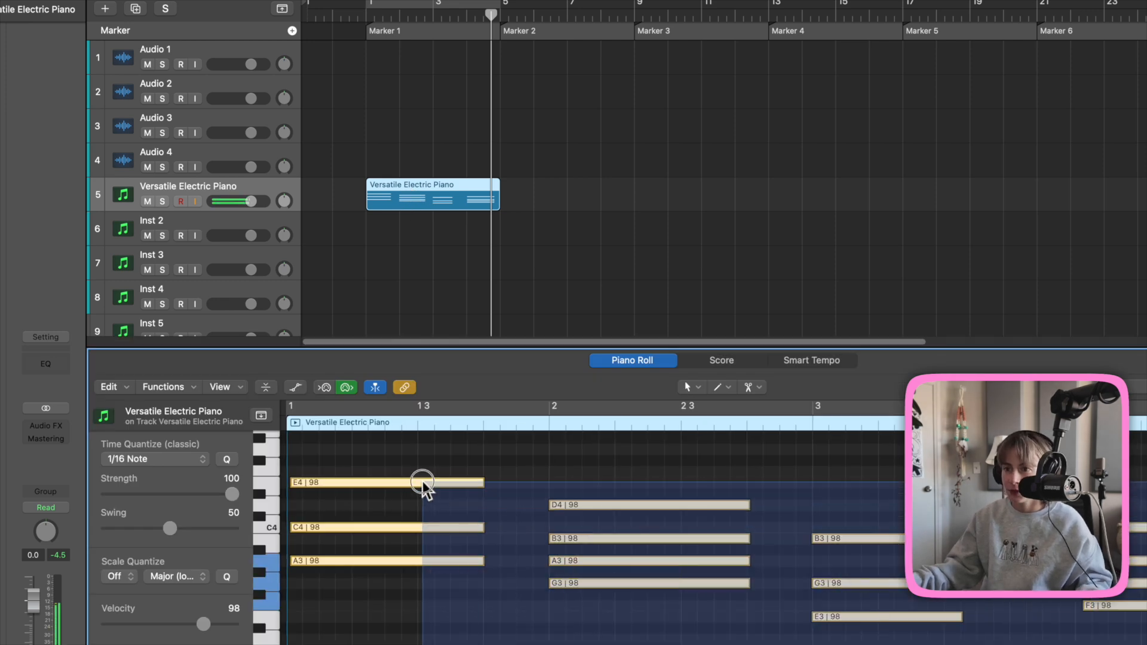
pyautogui.moveTo(867, 644); pyautogui.dragTo(901, 517)
pyautogui.click(914, 644)
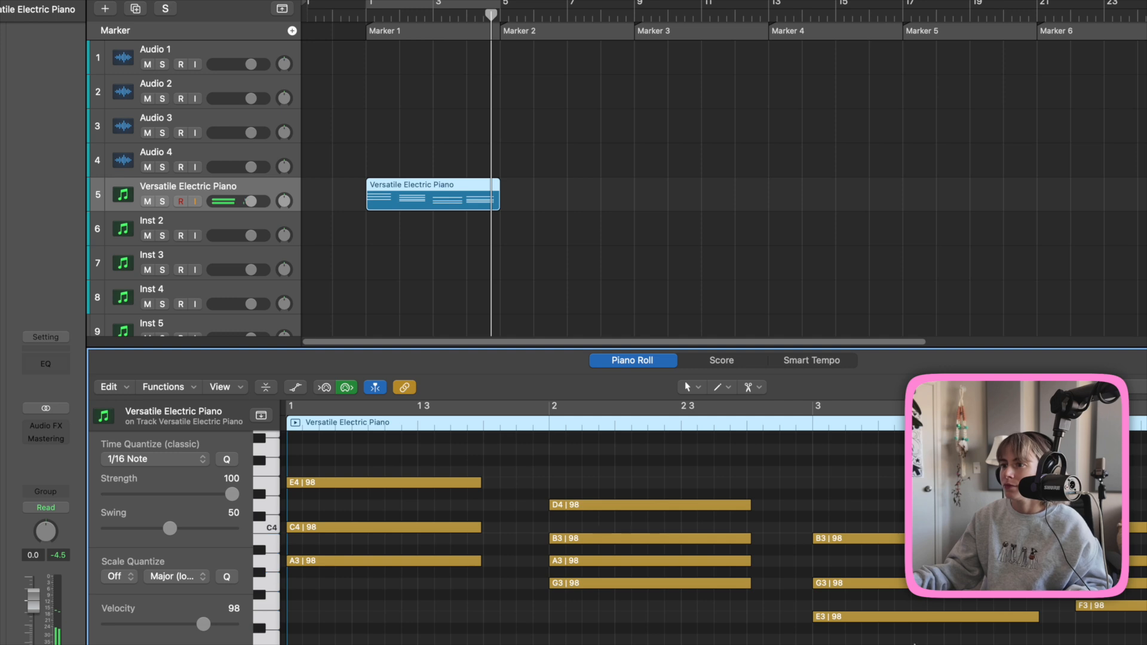
# - Apply the Humanize MIDI Transform to all notes in the electric piano region and play it back from the start
pyautogui.moveTo(914, 643); pyautogui.dragTo(321, 428)
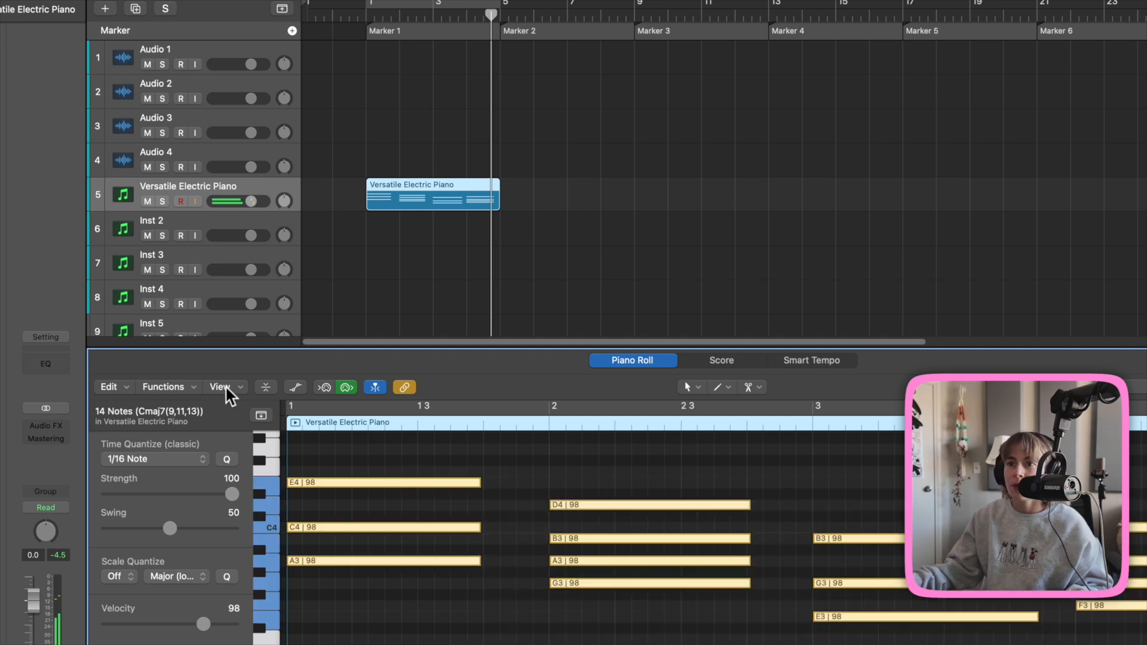
pyautogui.click(242, 393)
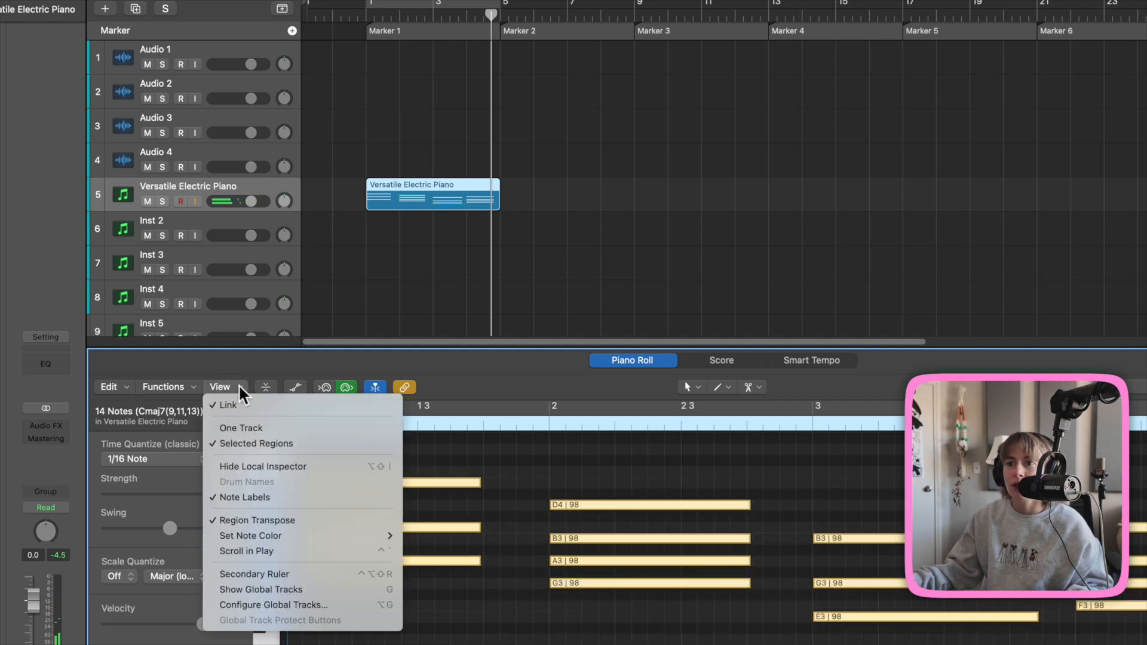
pyautogui.click(187, 387)
pyautogui.click(191, 384)
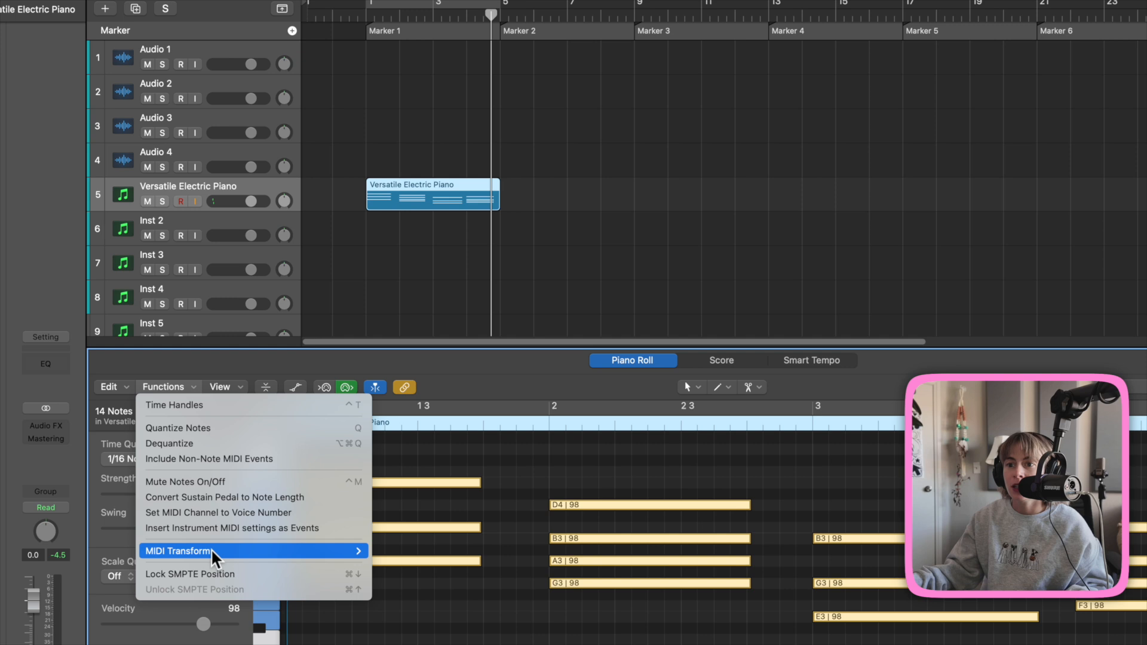
pyautogui.moveTo(210, 548)
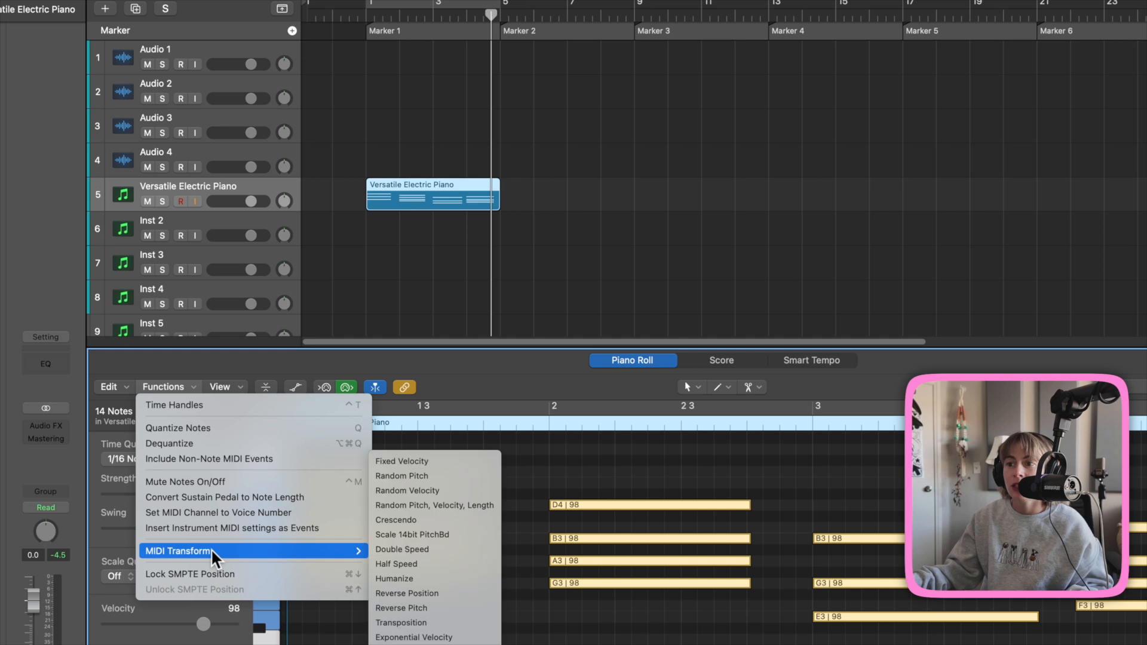
pyautogui.click(411, 577)
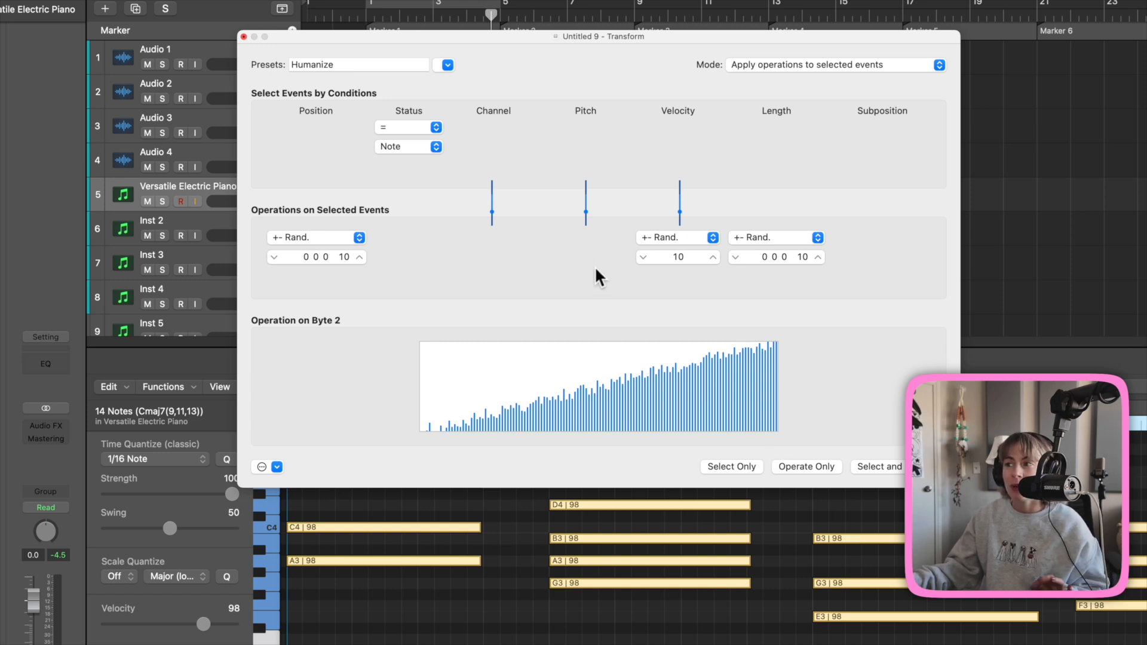
pyautogui.click(883, 464)
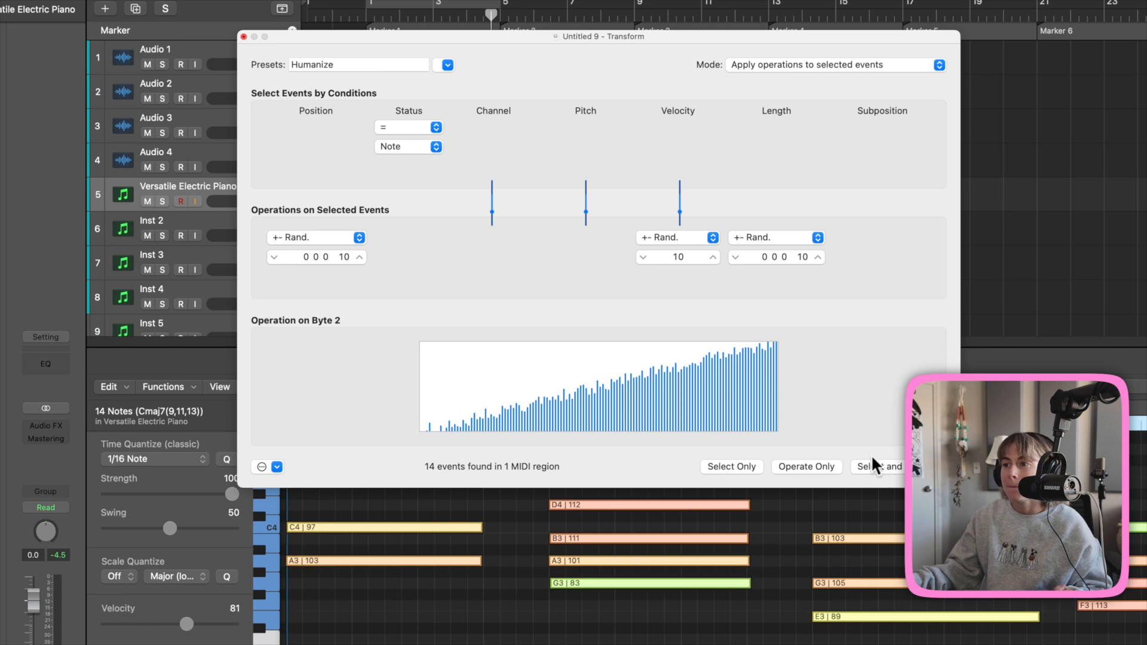
pyautogui.click(243, 37)
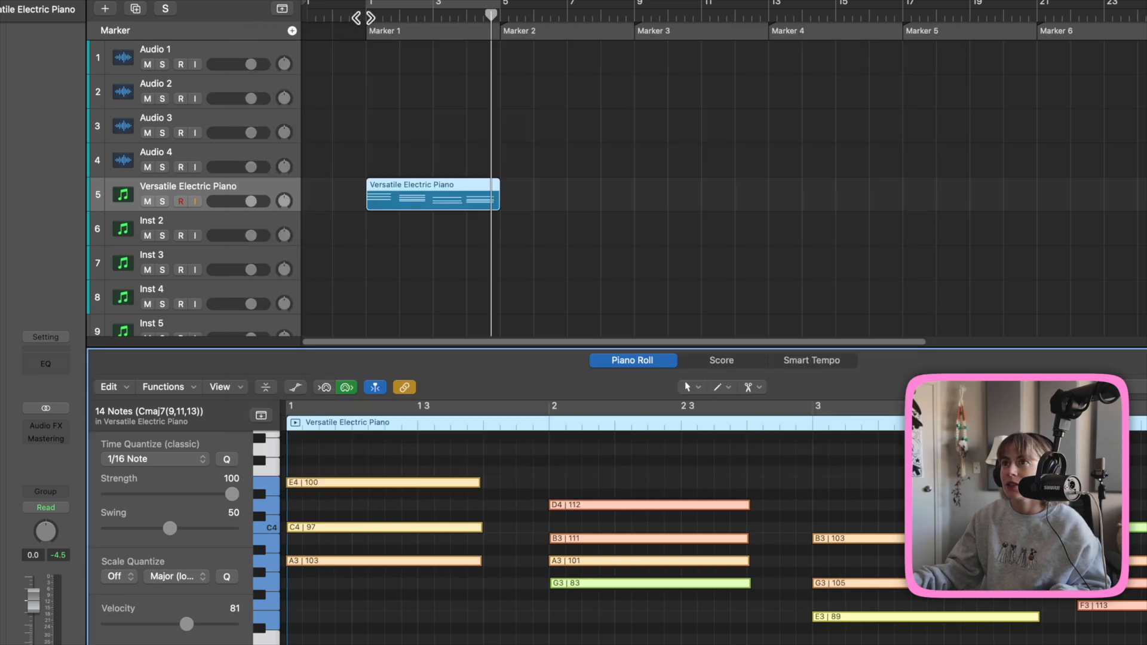
pyautogui.press('Return')
pyautogui.press('space')
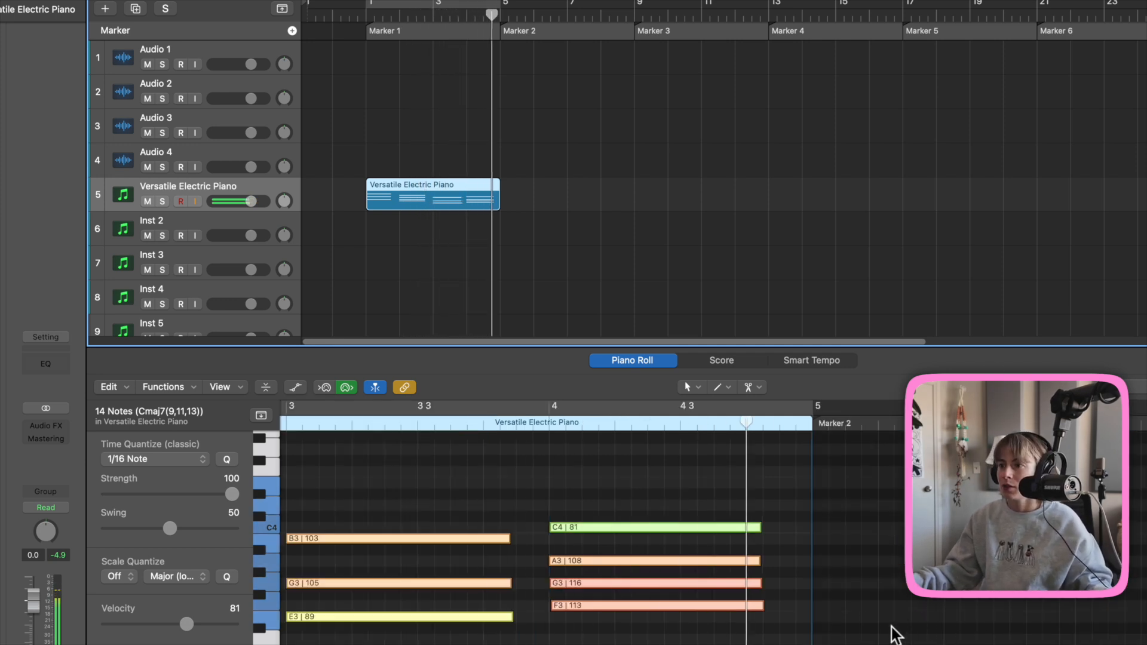
# - Set the electric piano region's quantize to 1/16 Note and its Q-Flam to +1/32
pyautogui.hscroll(-5, 896, 628)
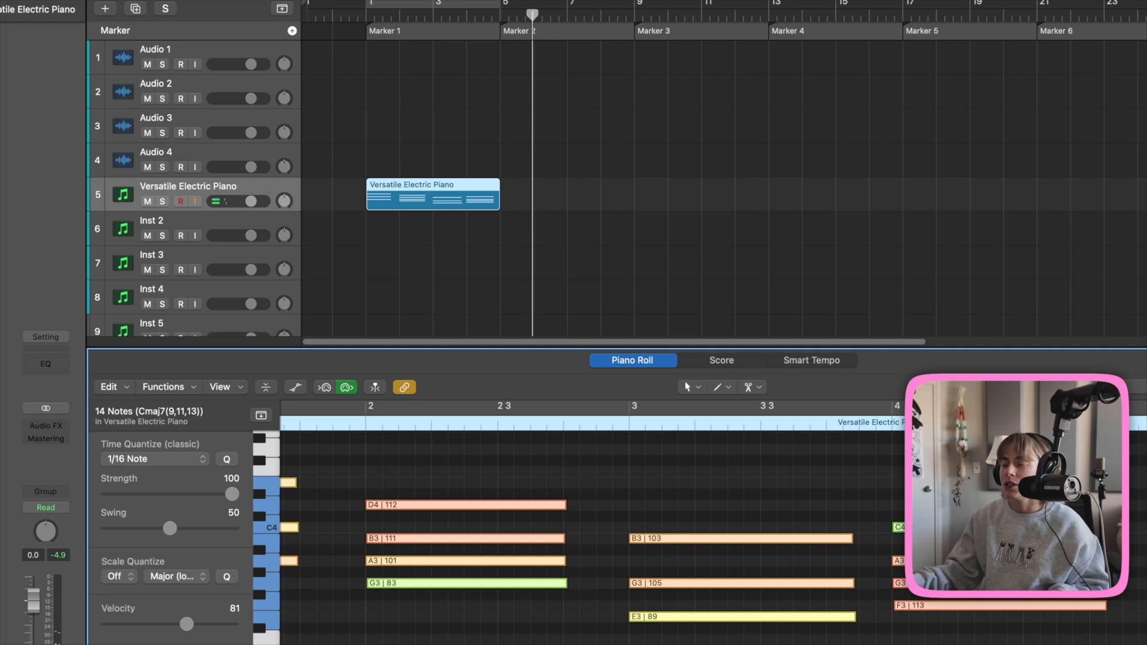
pyautogui.hscroll(-5, 499, 478)
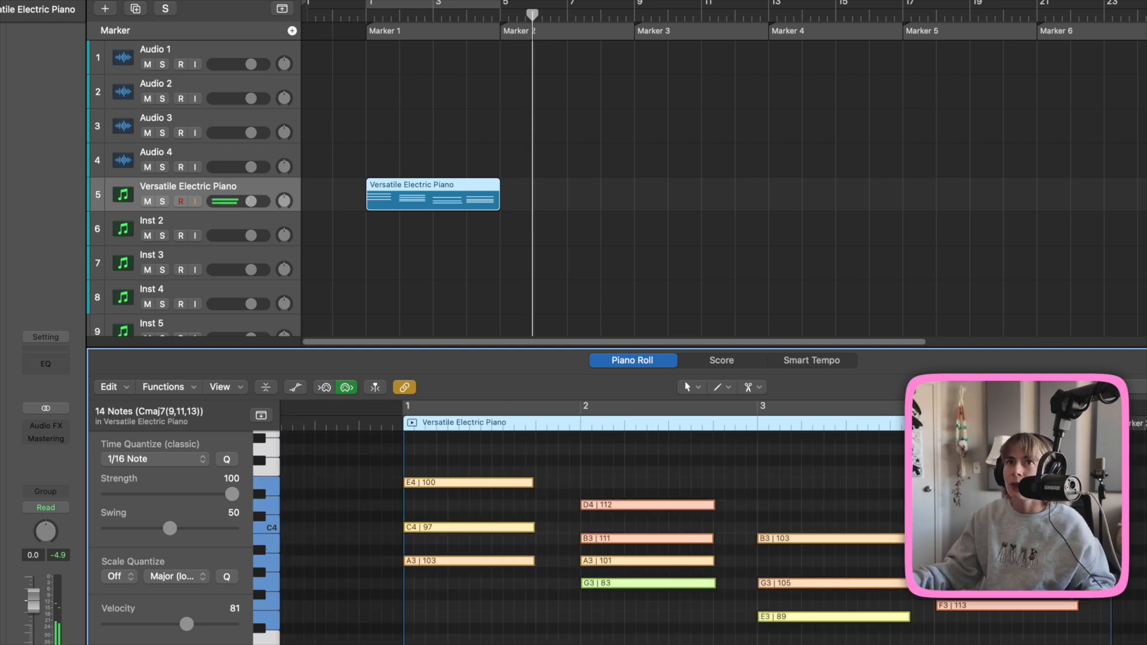
pyautogui.click(40, 31)
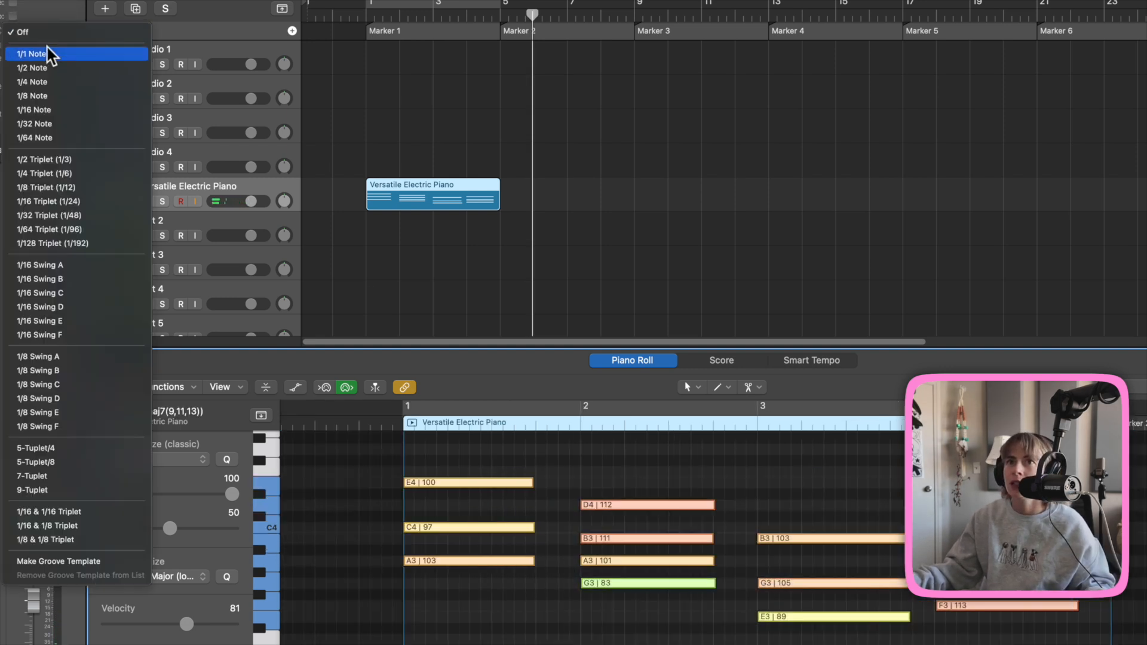
pyautogui.click(48, 112)
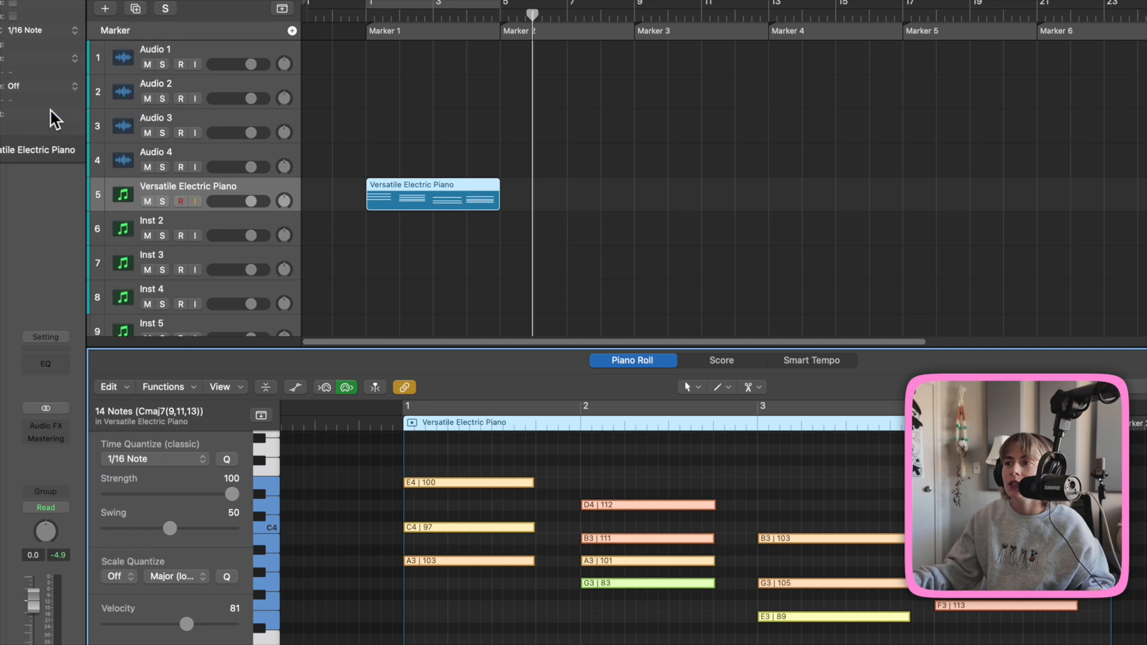
pyautogui.click(73, 28)
pyautogui.click(76, 28)
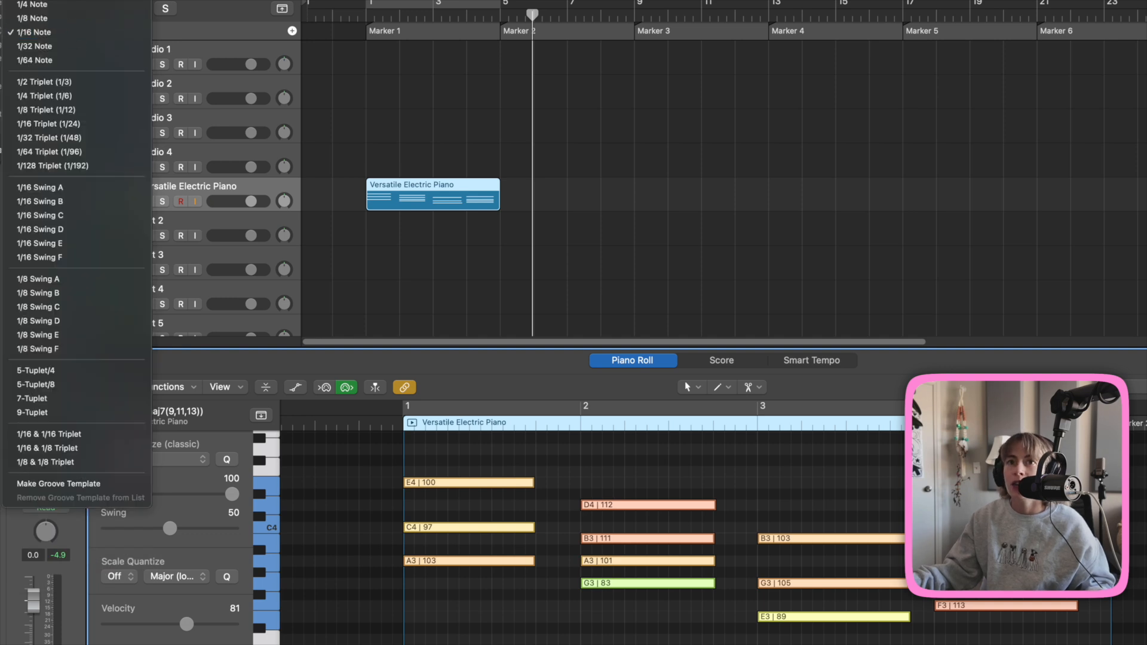
pyautogui.click(67, 240)
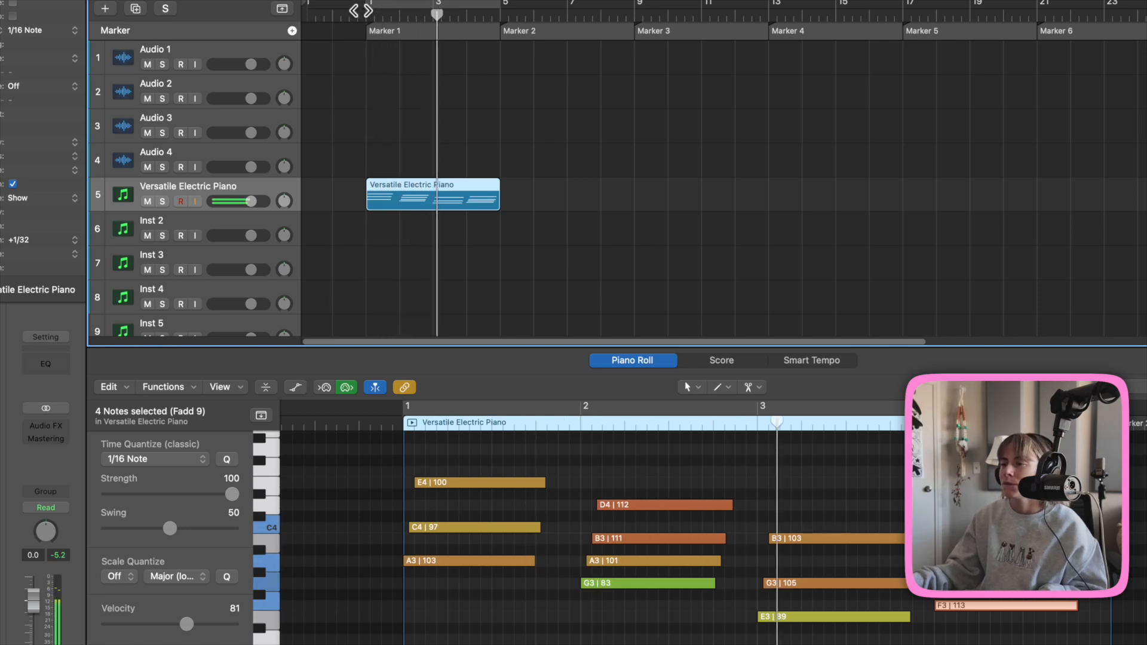
# - Set the region's Q-Flam to -1/32 and play the chords from bar 1
pyautogui.click(75, 243)
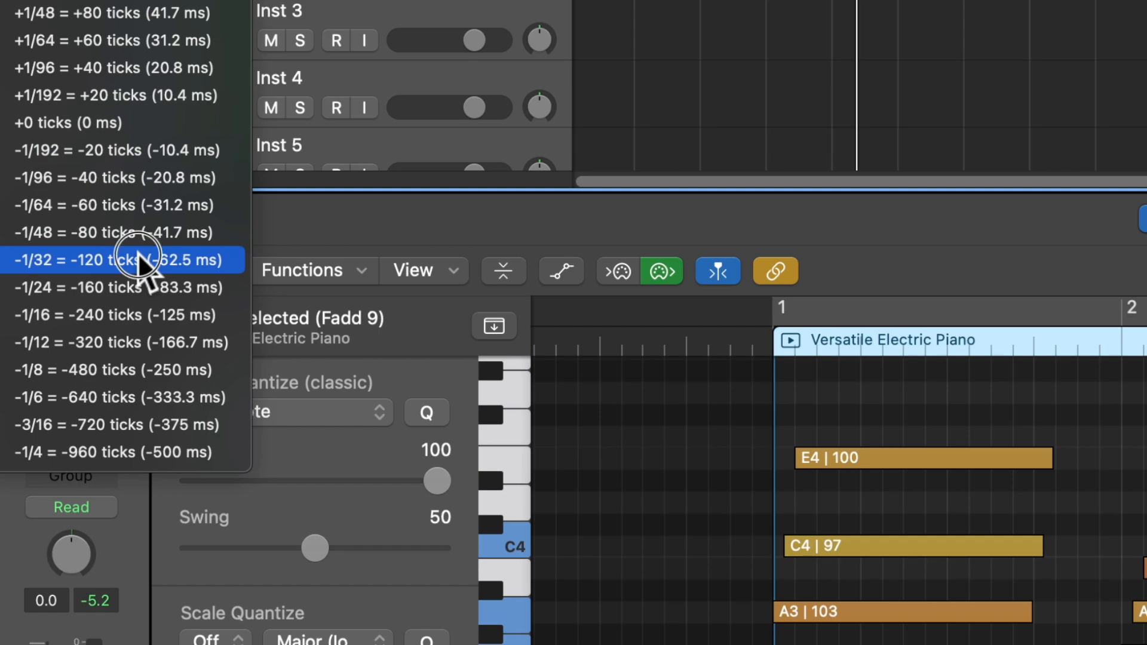
pyautogui.click(138, 261)
pyautogui.doubleClick(365, 13)
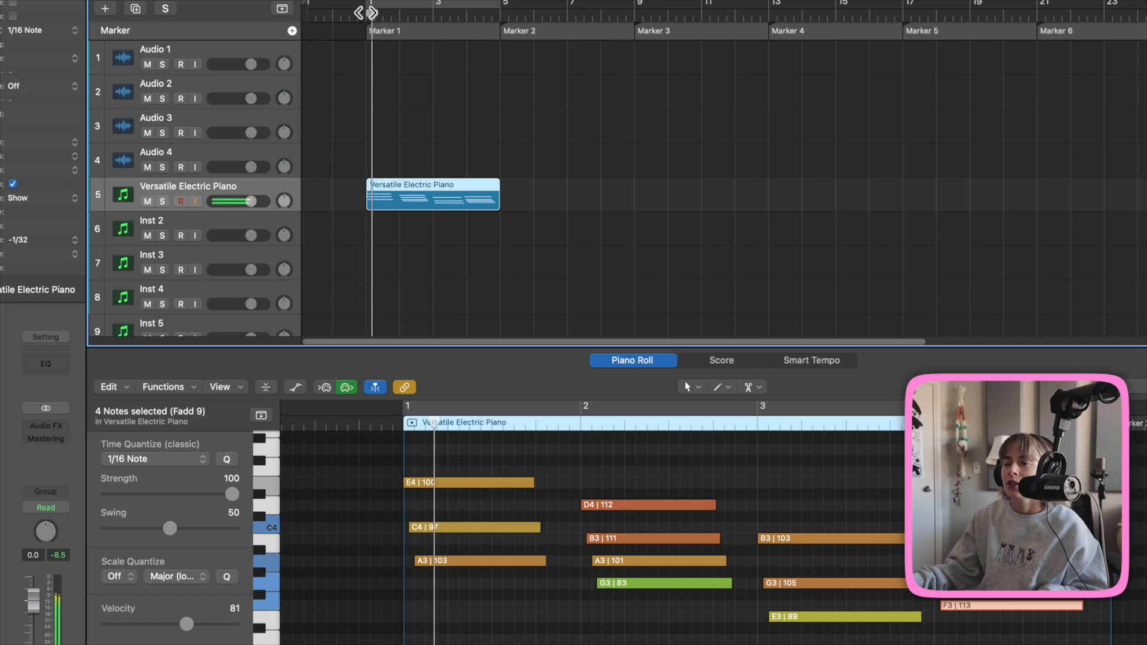